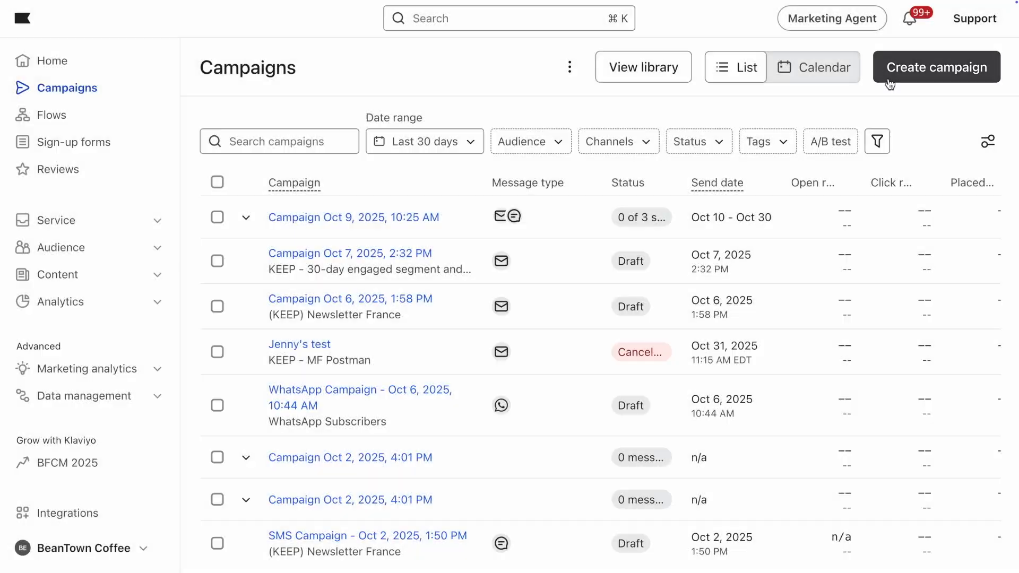
Step: Start a new campaign and name it "Holiday product launch"
{"action": "triple_click", "coordinate": [878, 127]}
{"action": "type", "text": "H"}
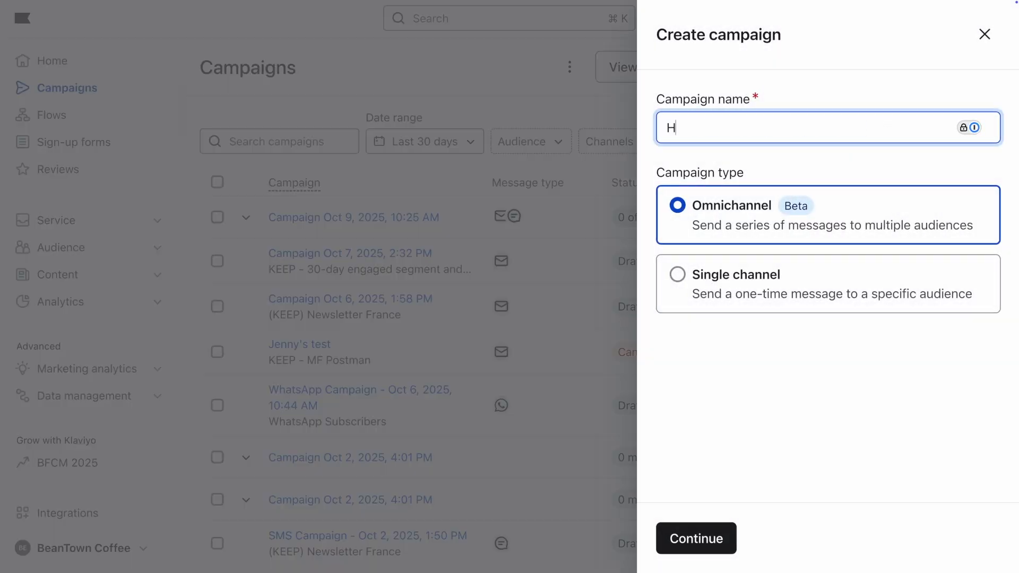
{"action": "type", "text": "oliday product launch"}
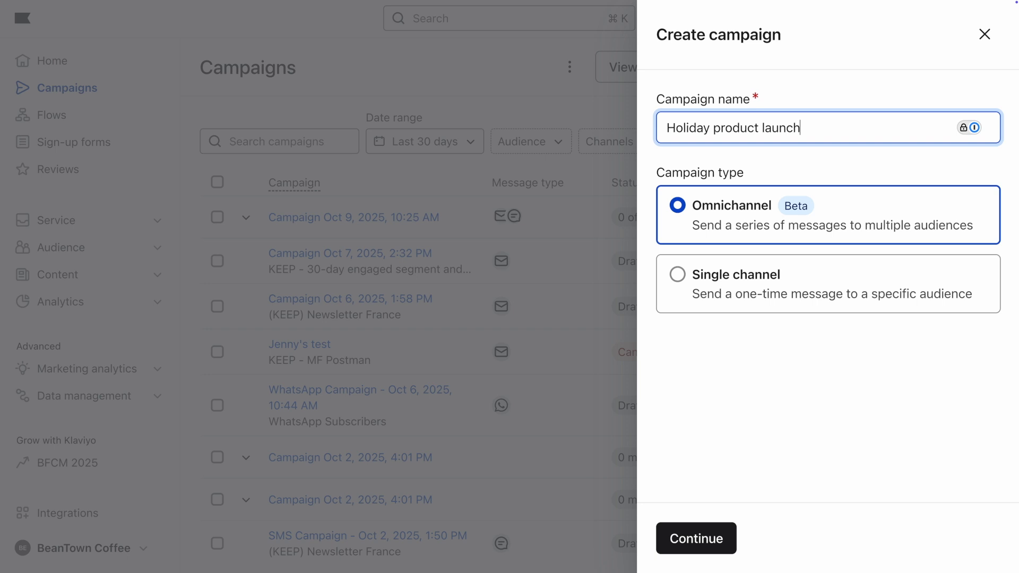
{"action": "left_click", "coordinate": [885, 157]}
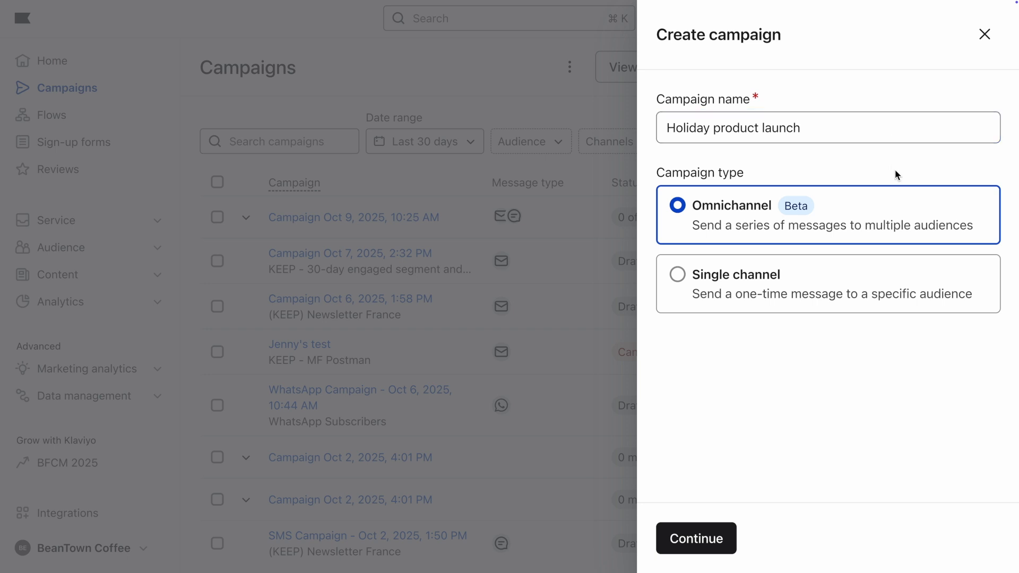
{"action": "left_click", "coordinate": [869, 282]}
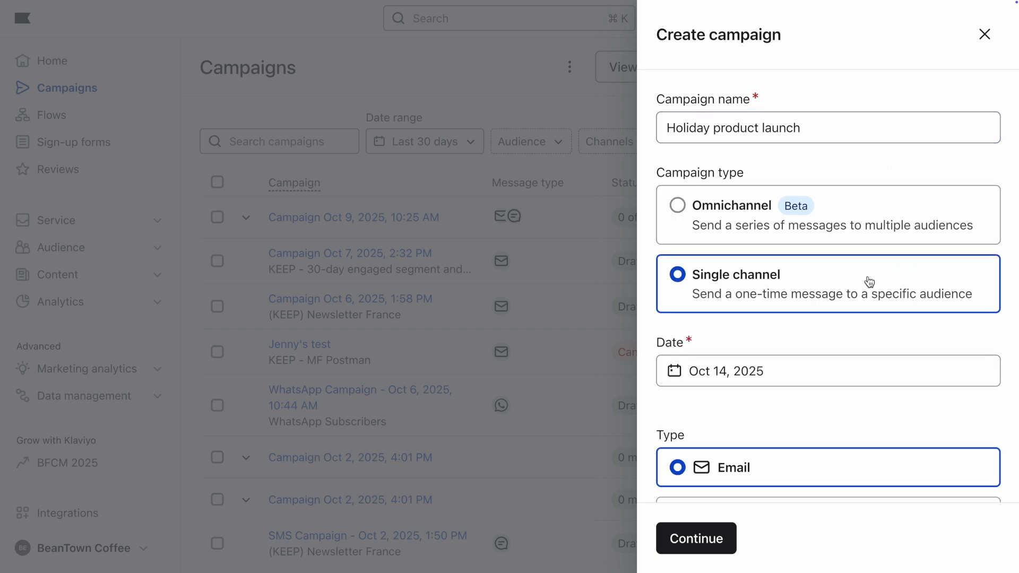
{"action": "scroll", "coordinate": [868, 278], "scroll_direction": "down", "scroll_amount": 5}
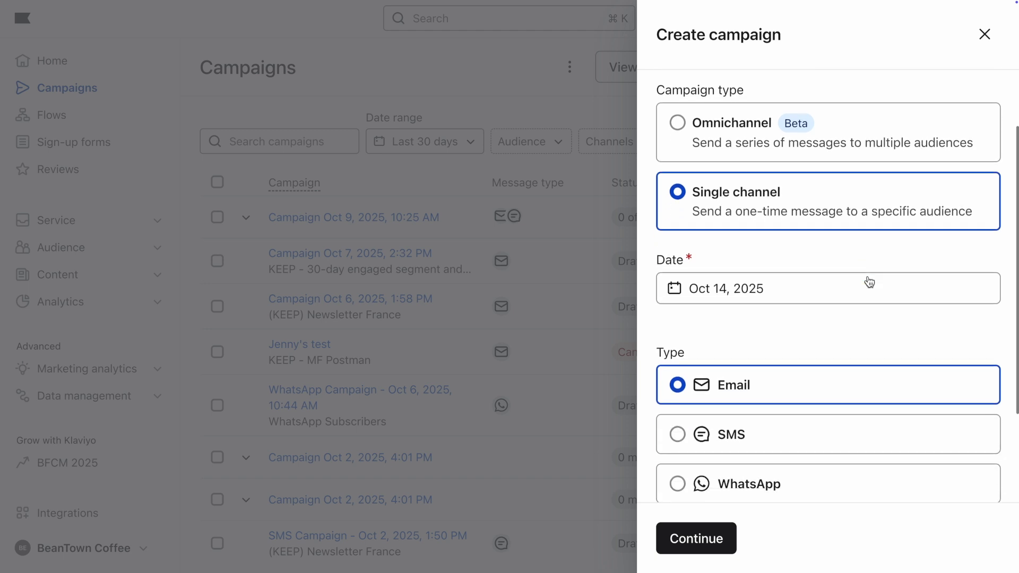
{"action": "scroll", "coordinate": [864, 273], "scroll_direction": "up", "scroll_amount": 5}
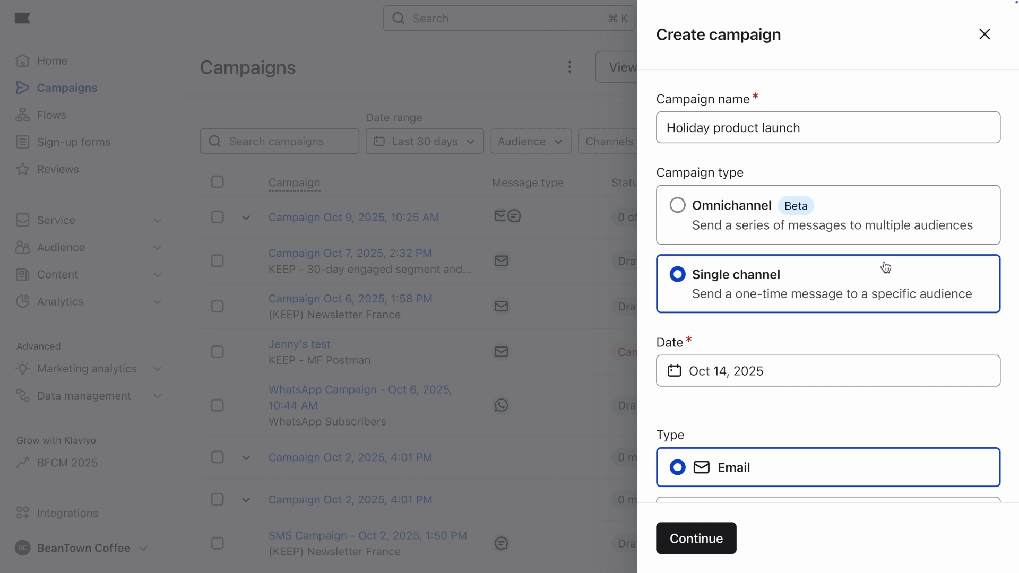
Step: Choose Omnichannel as the campaign type and create the campaign
{"action": "left_click", "coordinate": [886, 227]}
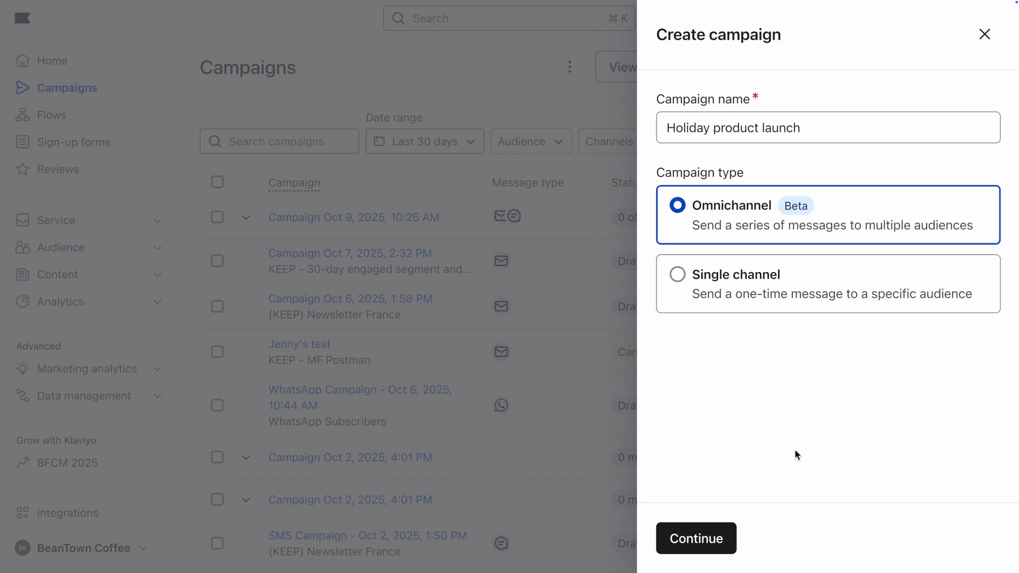
{"action": "left_click", "coordinate": [731, 550]}
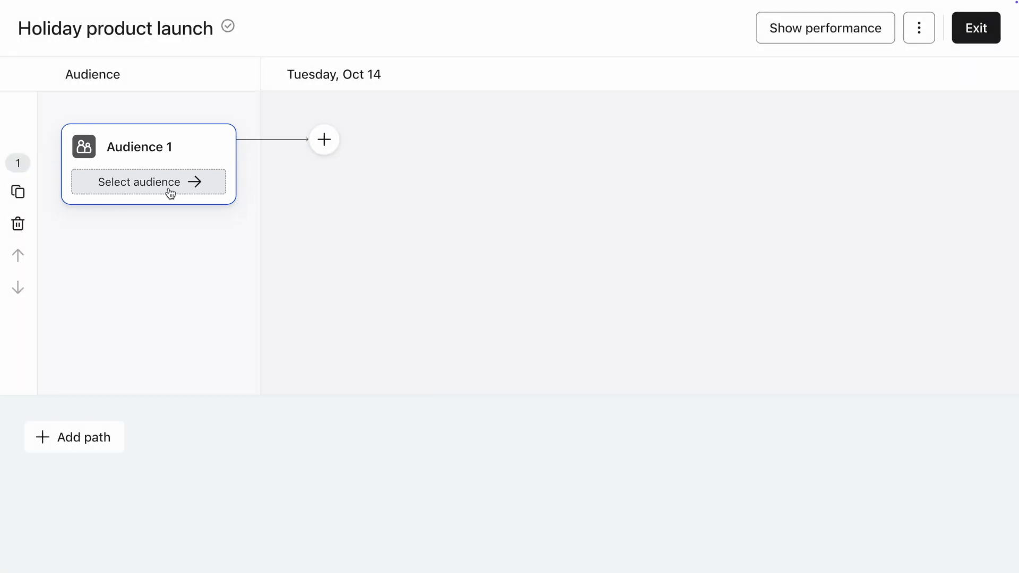
Step: Open Audience 1 on the campaign path for editing and rename it "Beantown VIPs"
{"action": "left_click", "coordinate": [170, 192]}
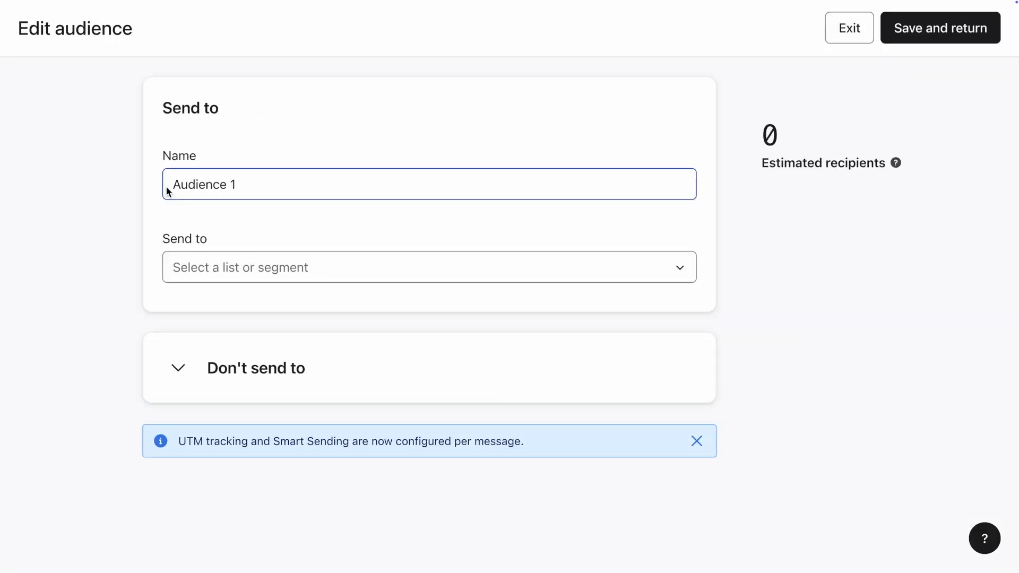
{"action": "triple_click", "coordinate": [177, 186]}
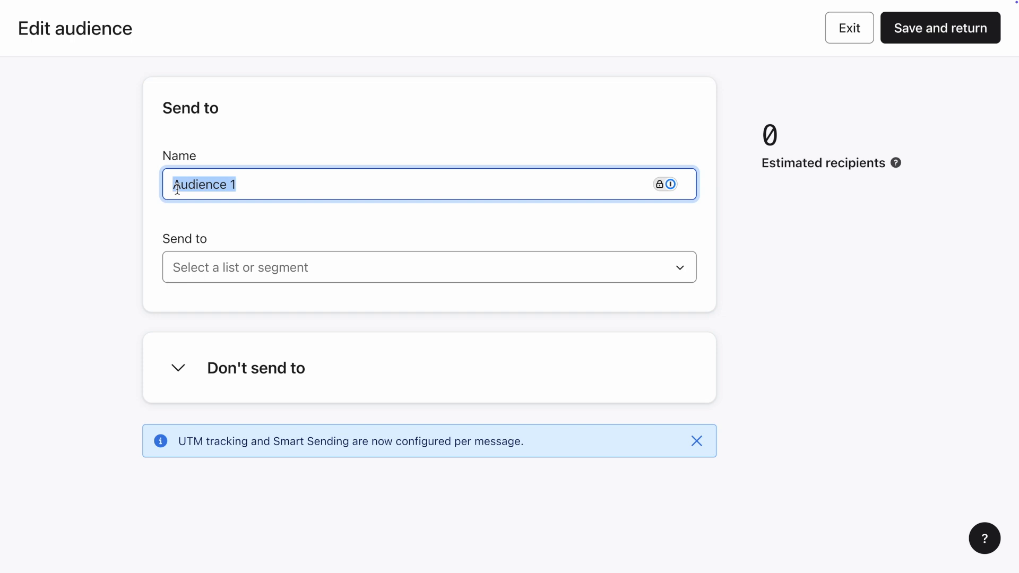
{"action": "type", "text": "Beantown B"}
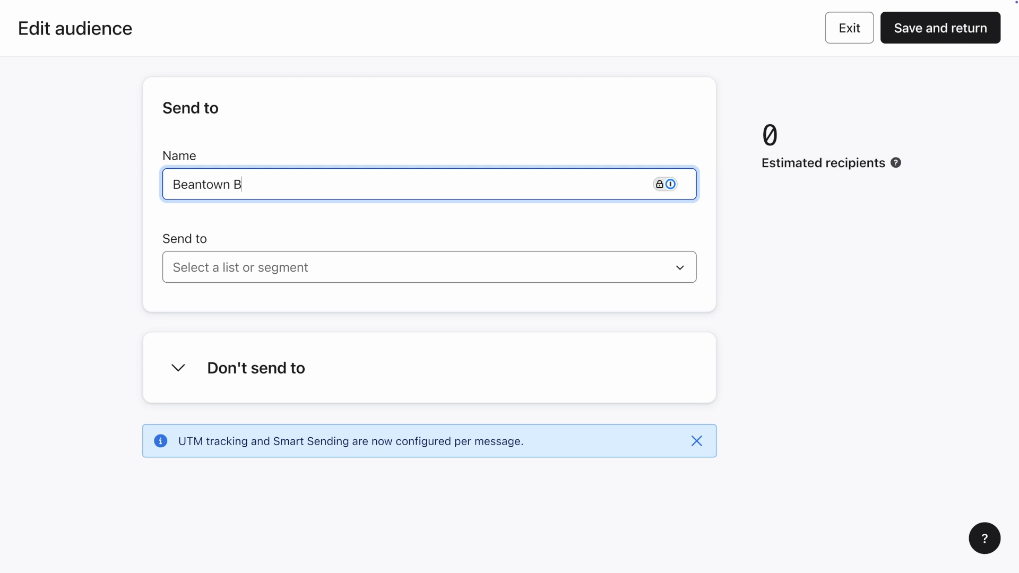
{"action": "key", "text": "BackSpace"}
{"action": "type", "text": "VIPs"}
{"action": "left_click", "coordinate": [182, 216]}
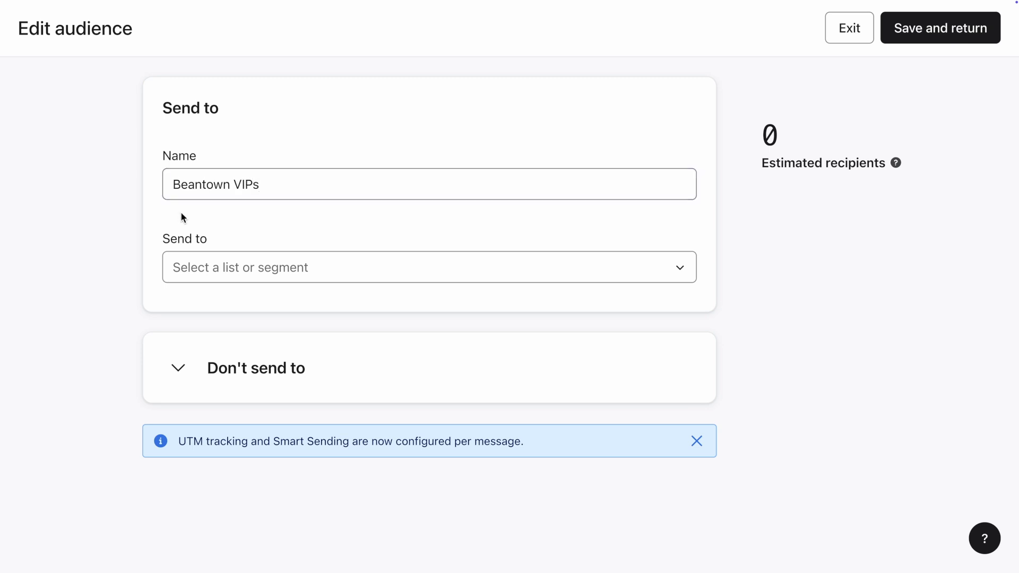
Step: Set the audience's recipients to the Beantown VIPs segment, leave the exclusions empty, and save the audience
{"action": "left_click", "coordinate": [260, 280]}
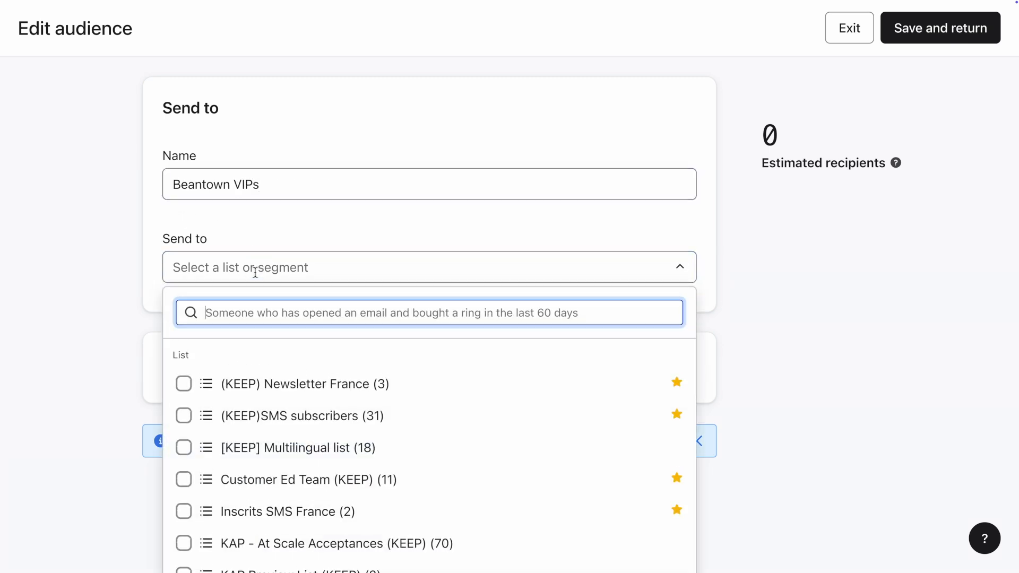
{"action": "type", "text": "Beantown"}
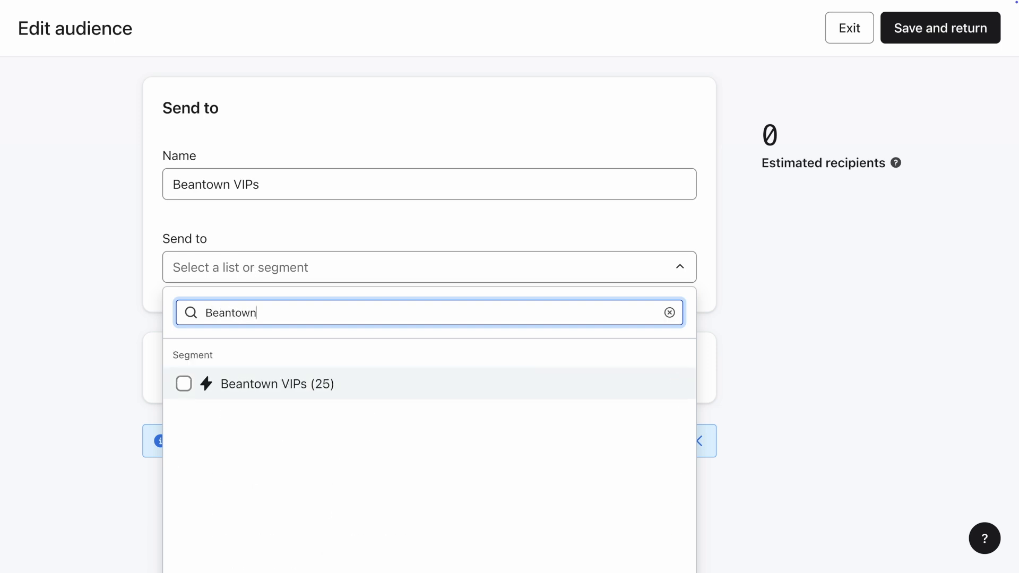
{"action": "left_click", "coordinate": [285, 397]}
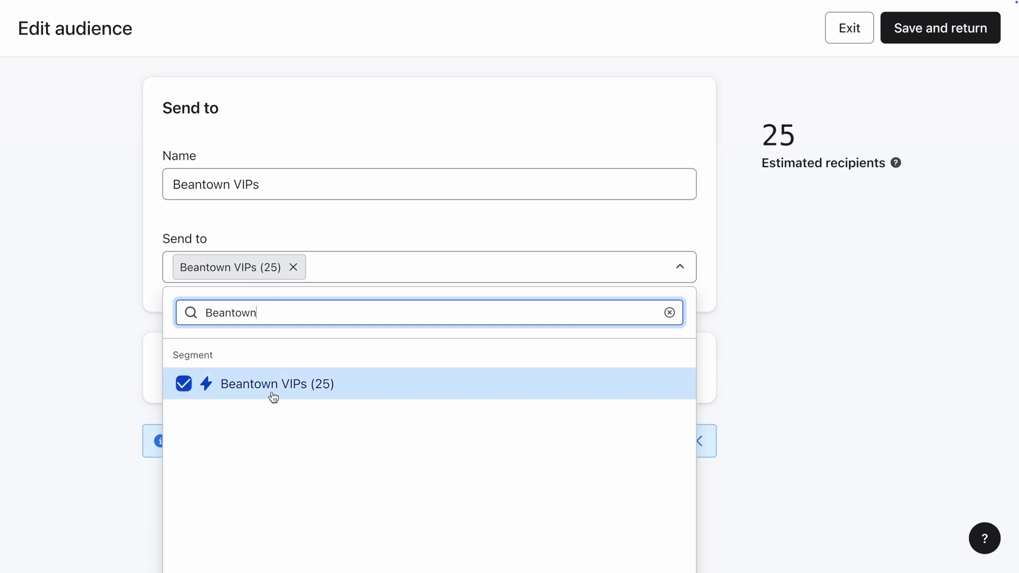
{"action": "left_click", "coordinate": [132, 311]}
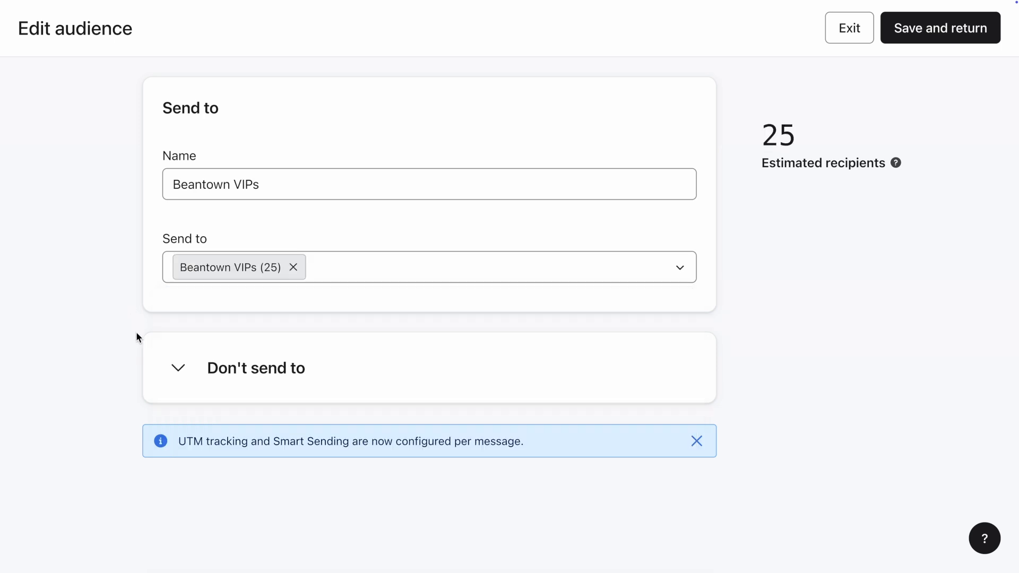
{"action": "left_click", "coordinate": [179, 371]}
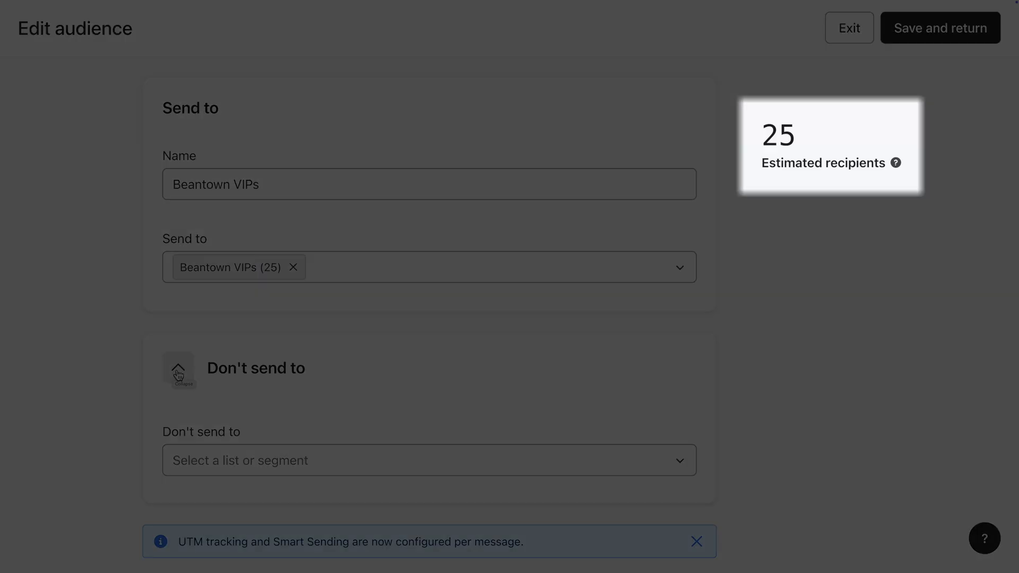
{"action": "left_click", "coordinate": [179, 373]}
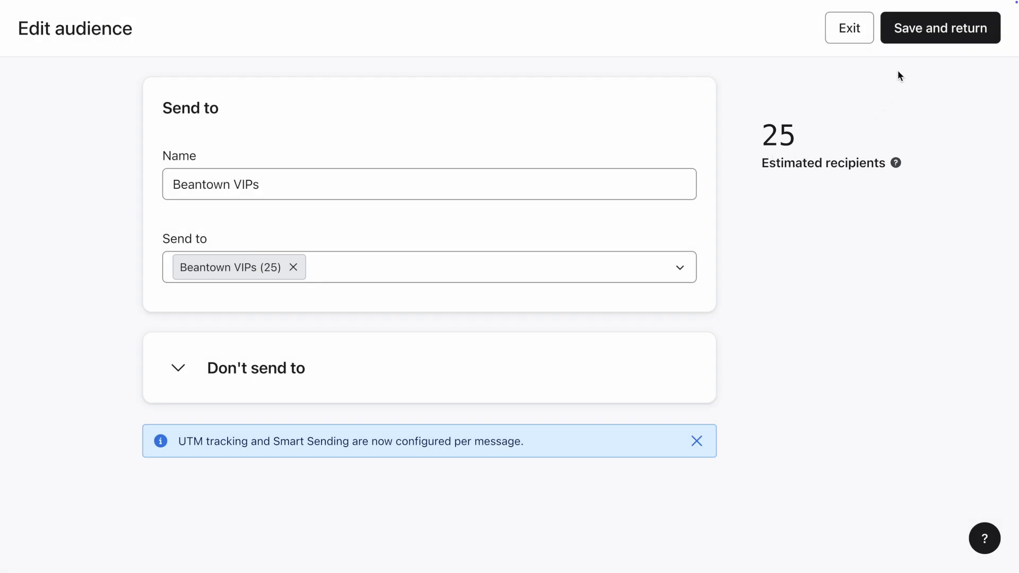
{"action": "left_click", "coordinate": [904, 40]}
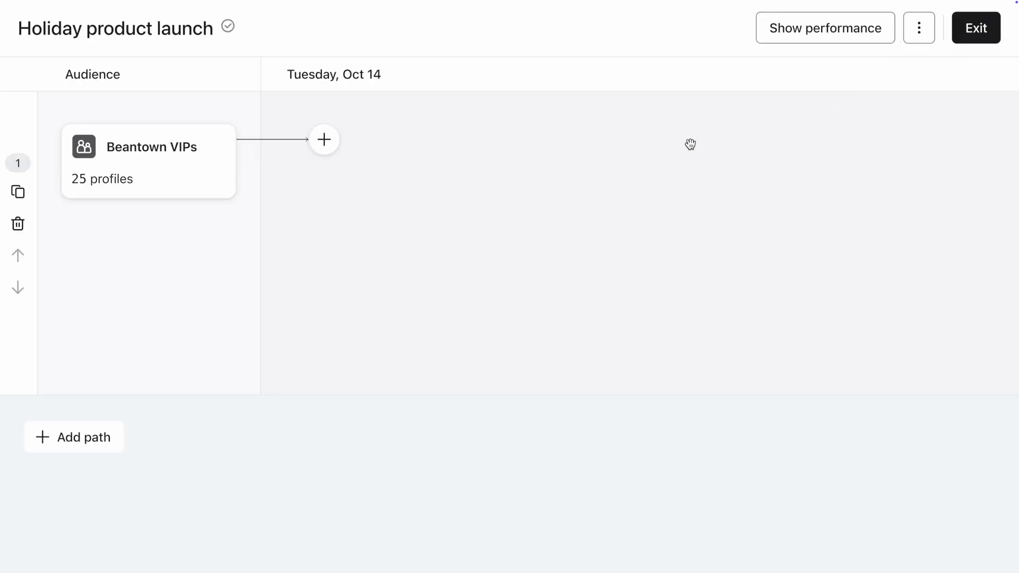
{"action": "left_click", "coordinate": [327, 154]}
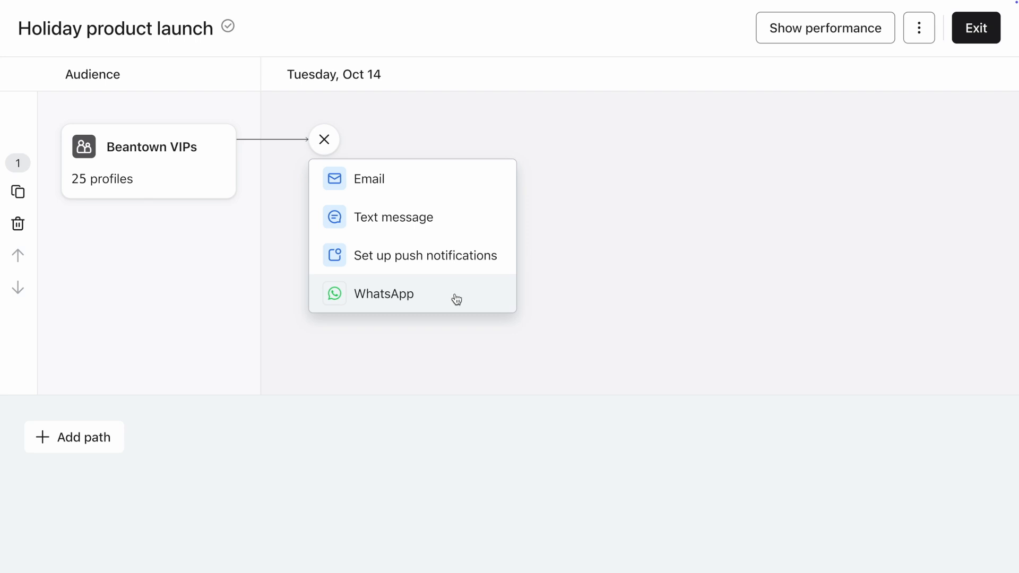
{"action": "left_click", "coordinate": [454, 225]}
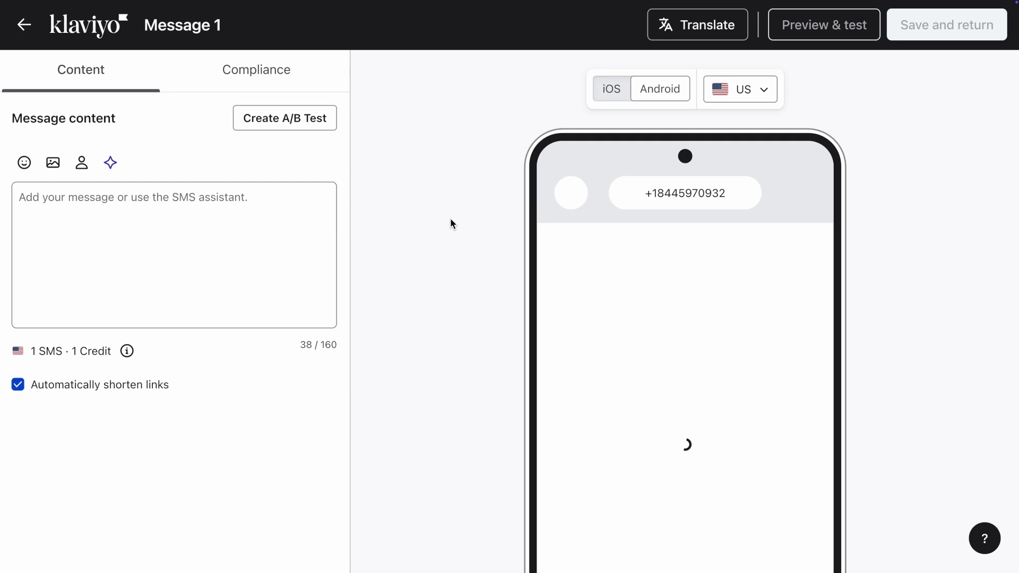
{"action": "left_click", "coordinate": [285, 227]}
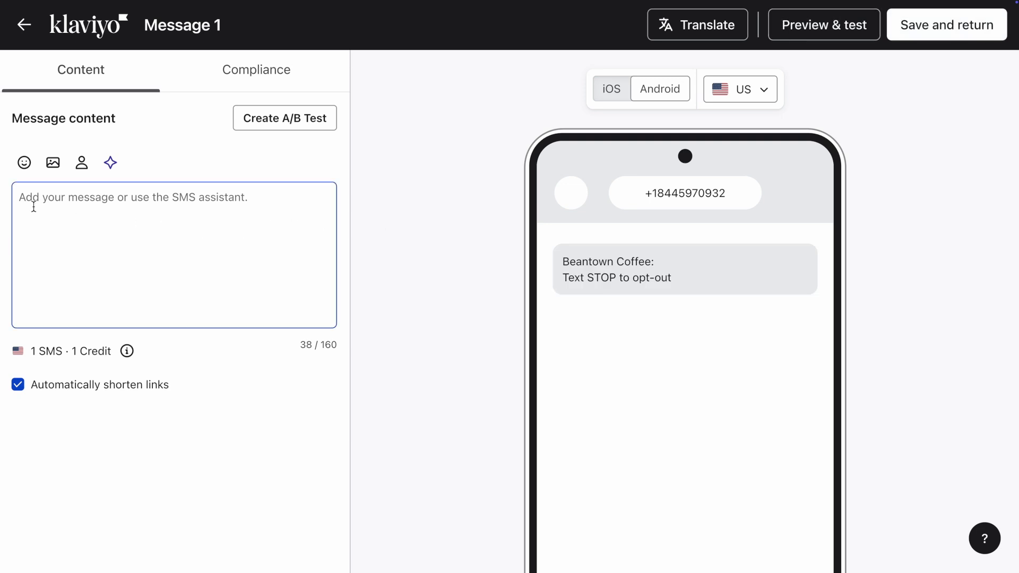
{"action": "type", "text": "Hey VIP! Our holiday grounds launch tomorrow, but you get first dibs before everyone else!  Shop the new coffee now: https://klv1.io/4yu72"}
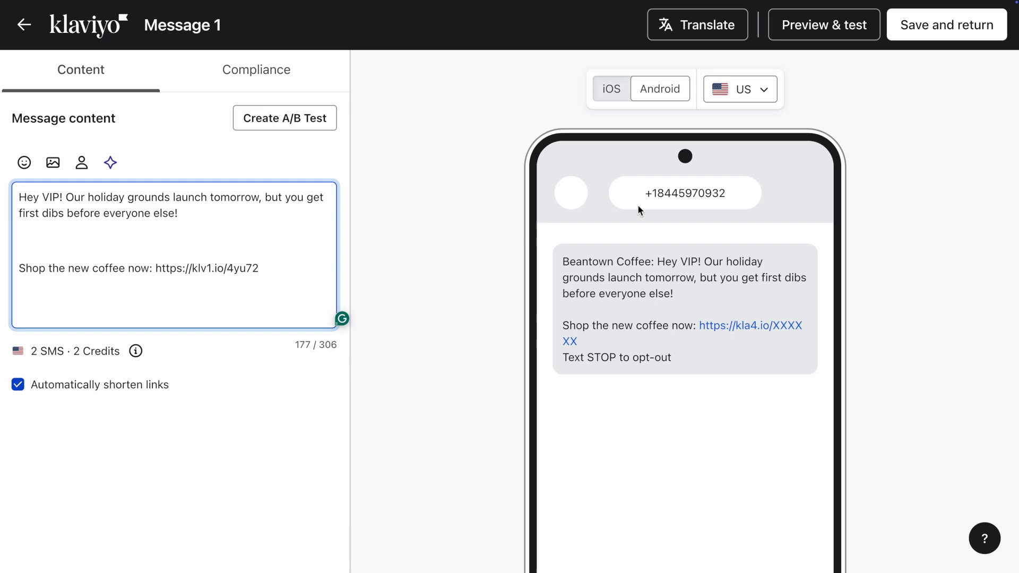
{"action": "left_click", "coordinate": [905, 42]}
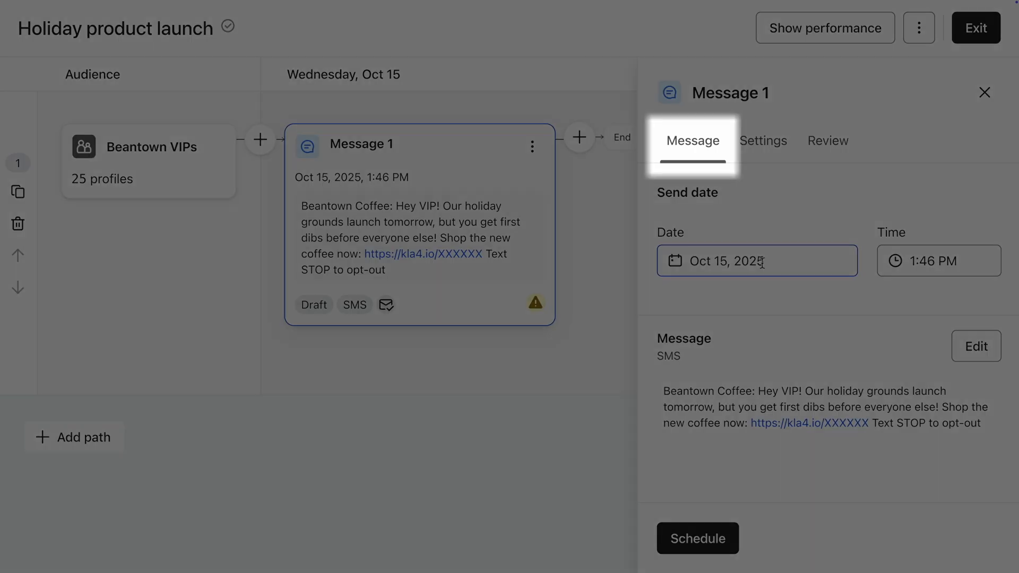
Step: Set the text message's send date to Dec 01, 2025 and its send time to 1:00 PM
{"action": "left_click", "coordinate": [784, 255]}
{"action": "left_click", "coordinate": [939, 317]}
{"action": "left_click", "coordinate": [942, 317]}
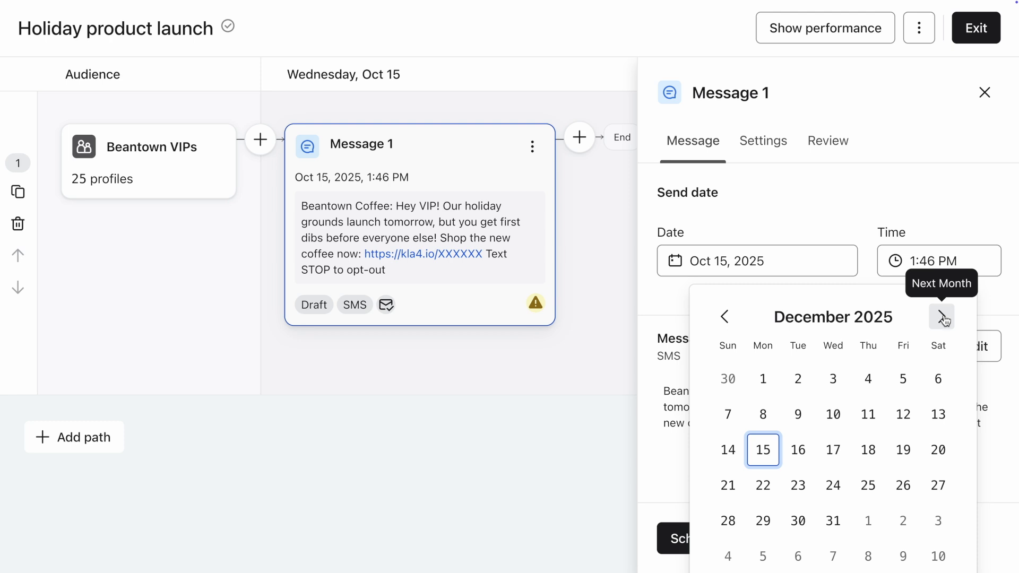
{"action": "left_click", "coordinate": [770, 383]}
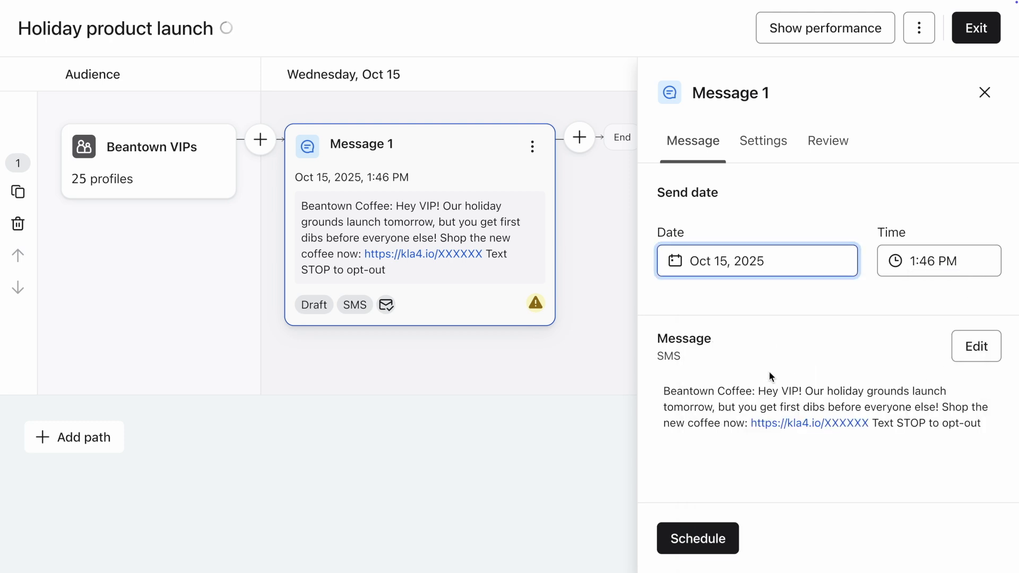
{"action": "left_click", "coordinate": [918, 264]}
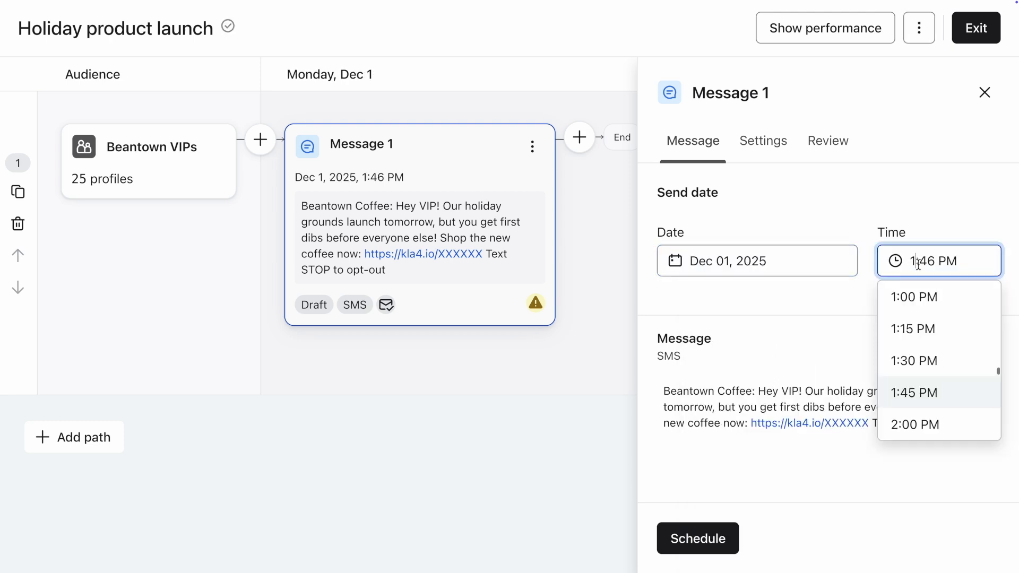
{"action": "left_click", "coordinate": [930, 297]}
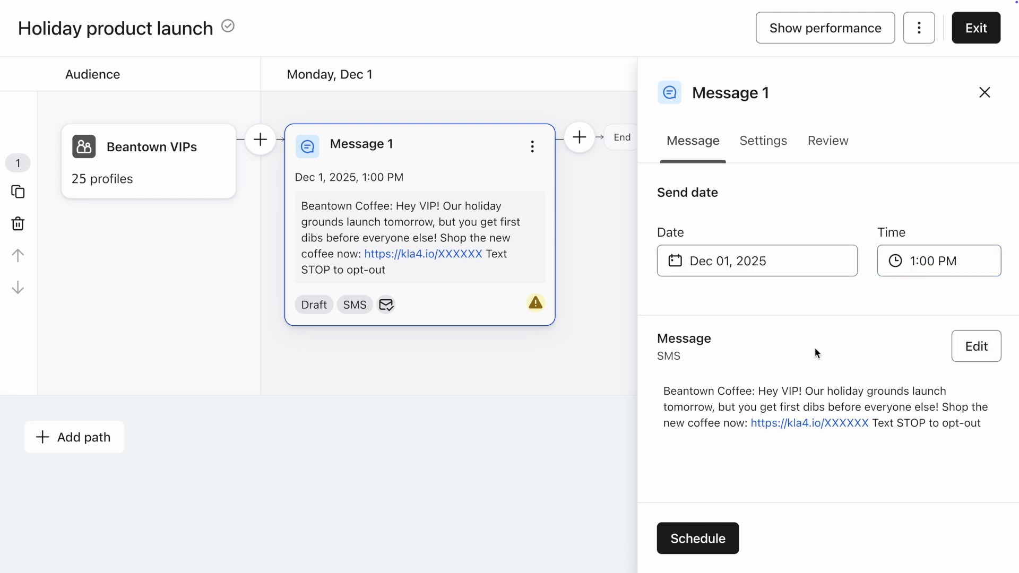
Step: Rename the message to "VIP early access text" in its settings
{"action": "left_click", "coordinate": [759, 155]}
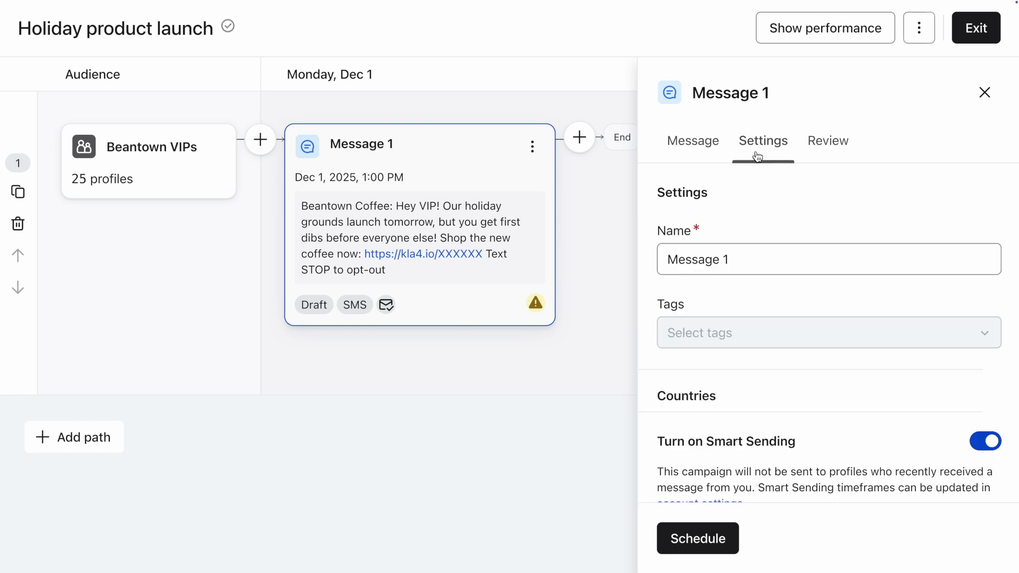
{"action": "left_click", "coordinate": [753, 260]}
{"action": "triple_click", "coordinate": [753, 261]}
{"action": "type", "text": "VI"}
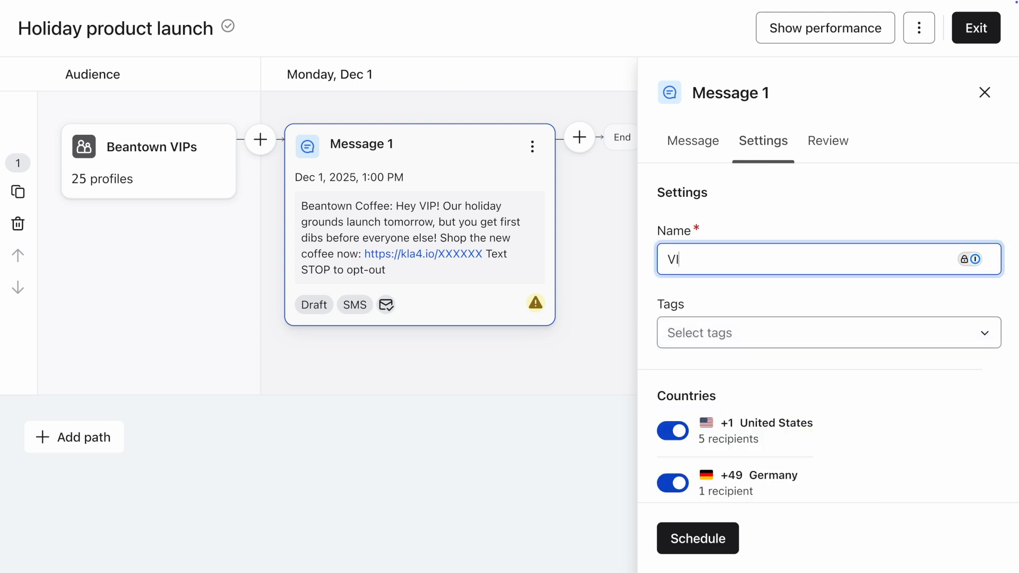
{"action": "type", "text": "P early access text"}
Step: Assign the existing "vip" tag to the VIP early access text message
{"action": "left_click", "coordinate": [777, 319]}
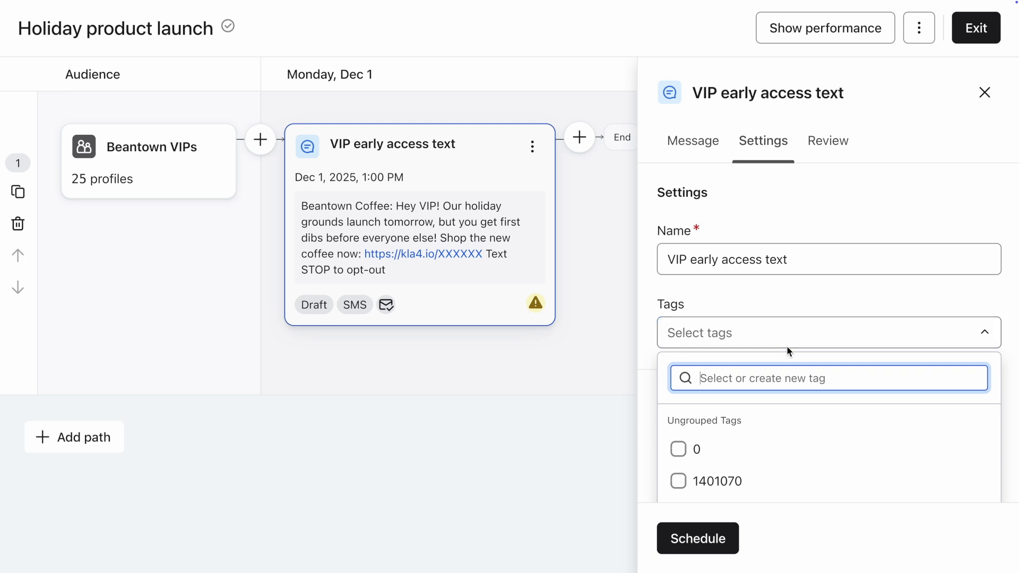
{"action": "type", "text": "VIP"}
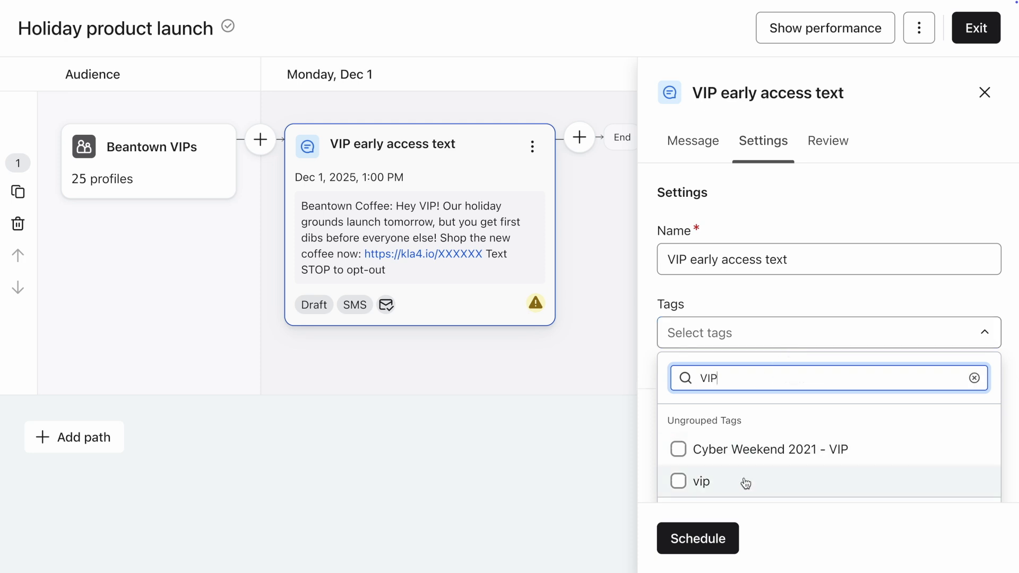
{"action": "left_click", "coordinate": [743, 482]}
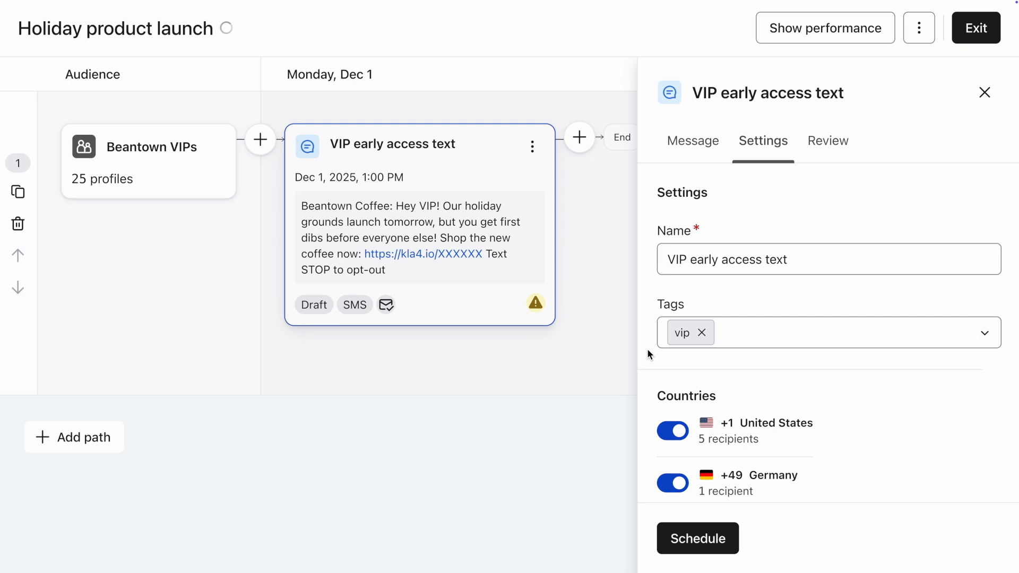
{"action": "scroll", "coordinate": [648, 349], "scroll_direction": "down", "scroll_amount": 1}
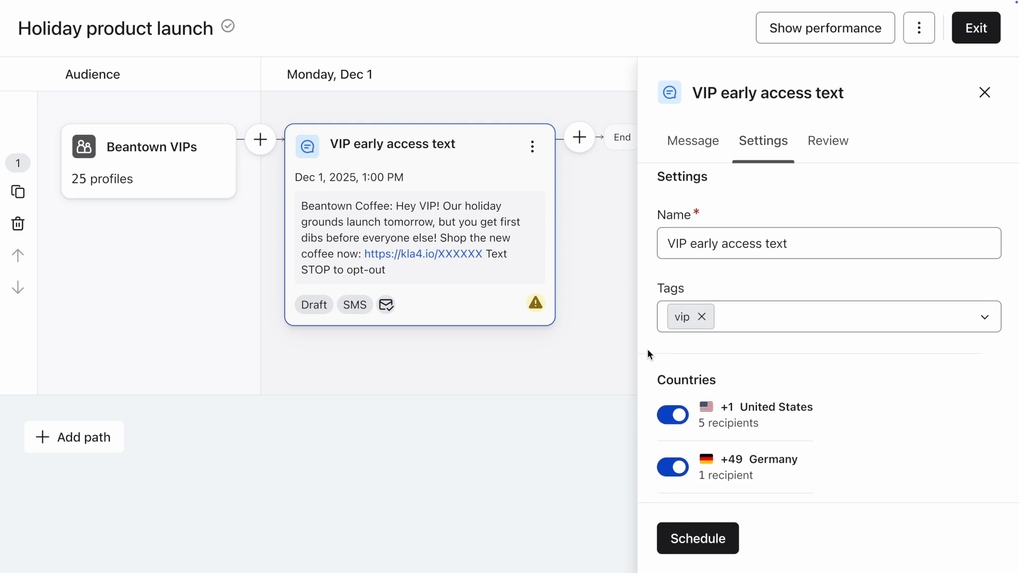
{"action": "scroll", "coordinate": [648, 348], "scroll_direction": "down", "scroll_amount": 4}
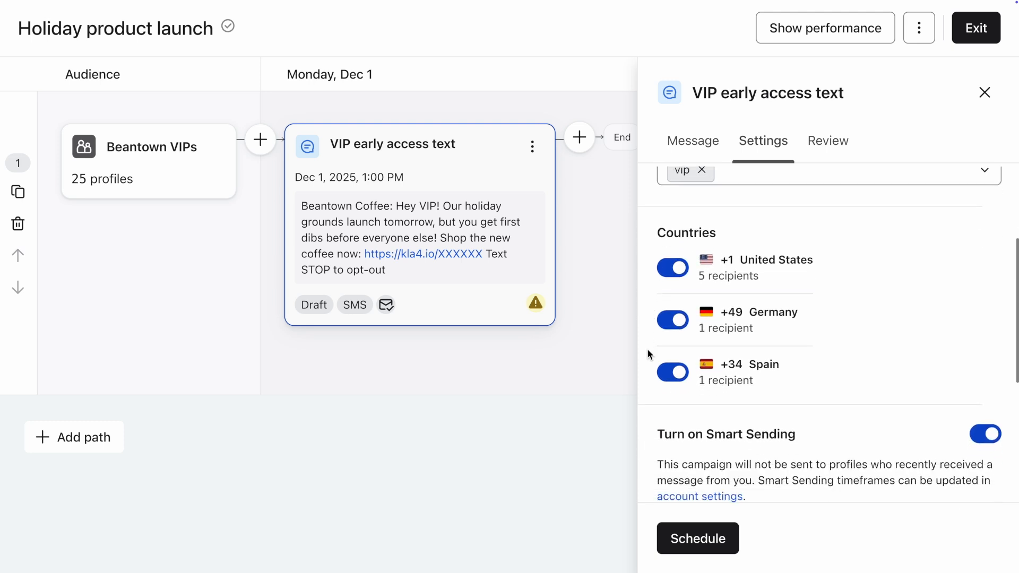
Step: Review the VIP early access text and schedule it with a fixed send time, then return to the campaign canvas
{"action": "scroll", "coordinate": [648, 348], "scroll_direction": "down", "scroll_amount": 4}
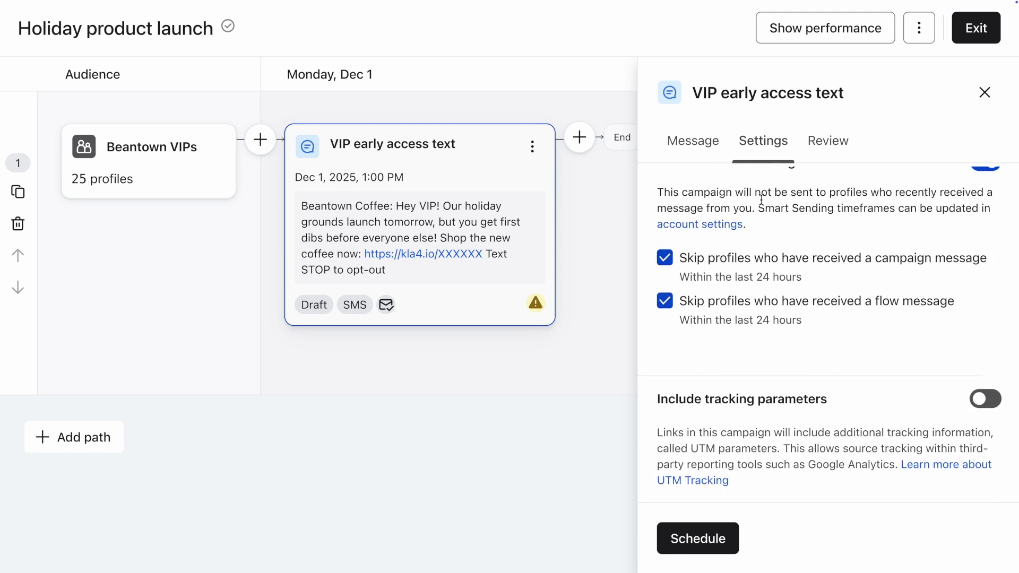
{"action": "left_click", "coordinate": [828, 152]}
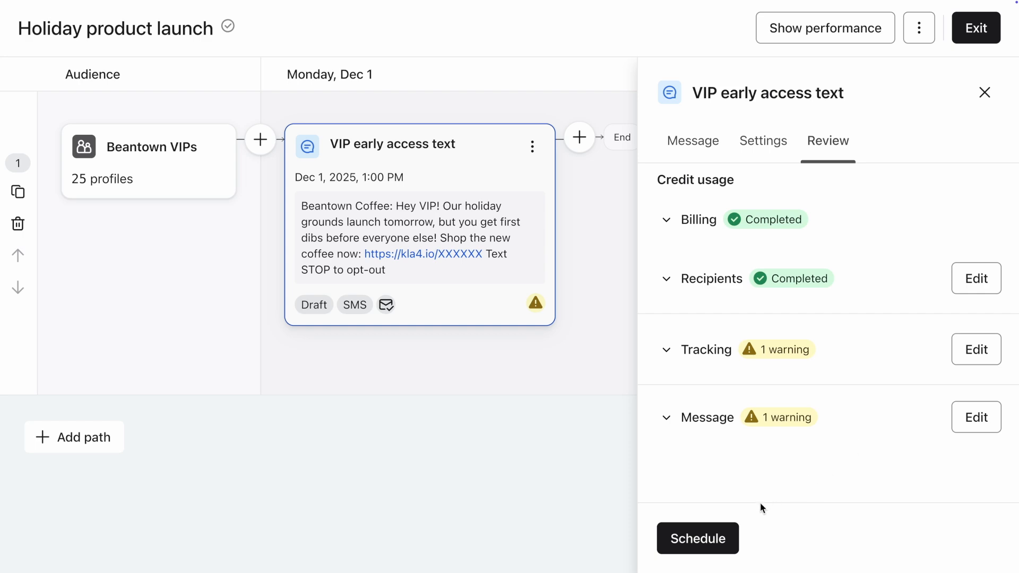
{"action": "left_click", "coordinate": [735, 538]}
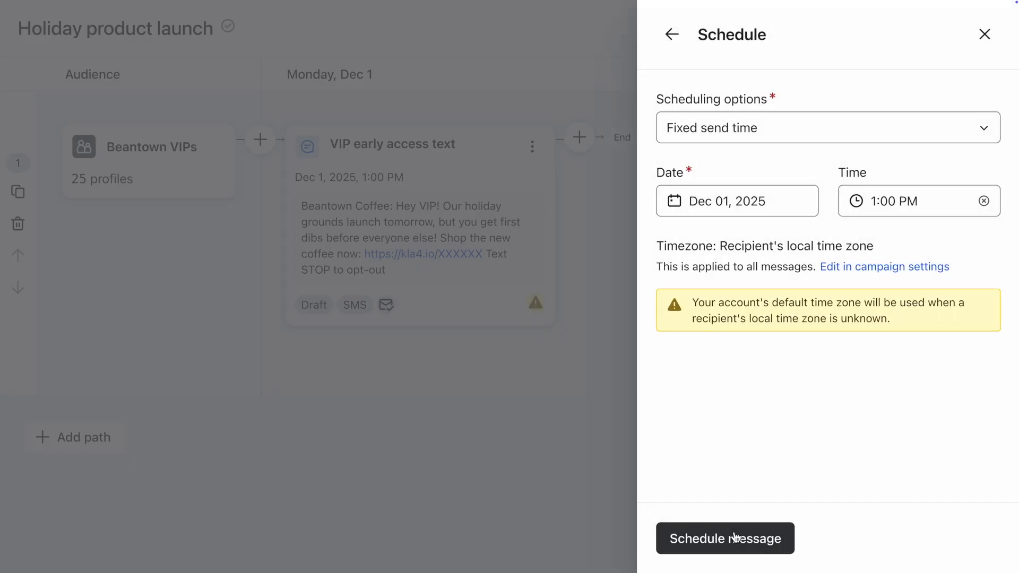
{"action": "left_click", "coordinate": [774, 136]}
{"action": "left_click", "coordinate": [774, 137]}
{"action": "left_click", "coordinate": [731, 552]}
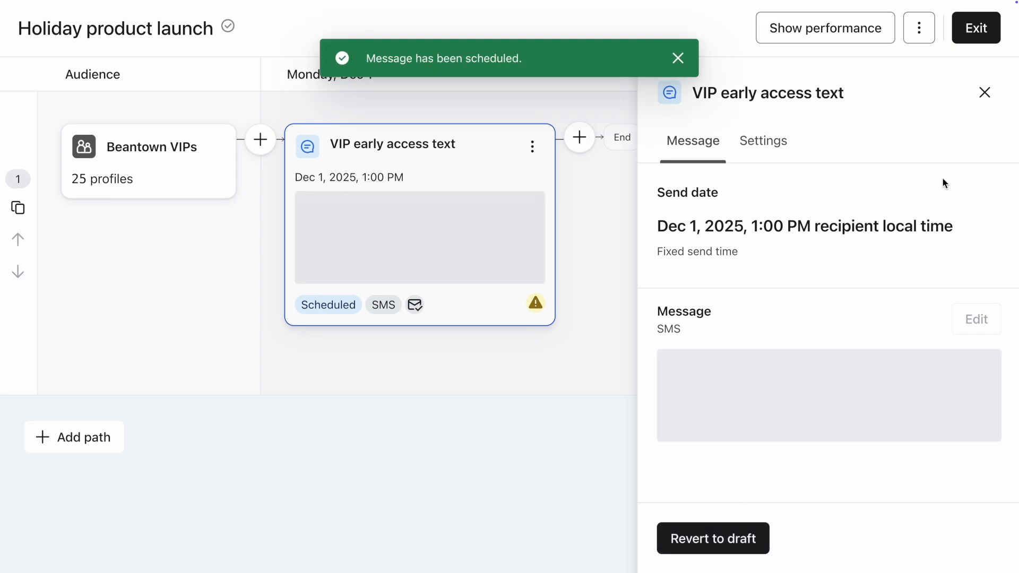
{"action": "left_click", "coordinate": [984, 92]}
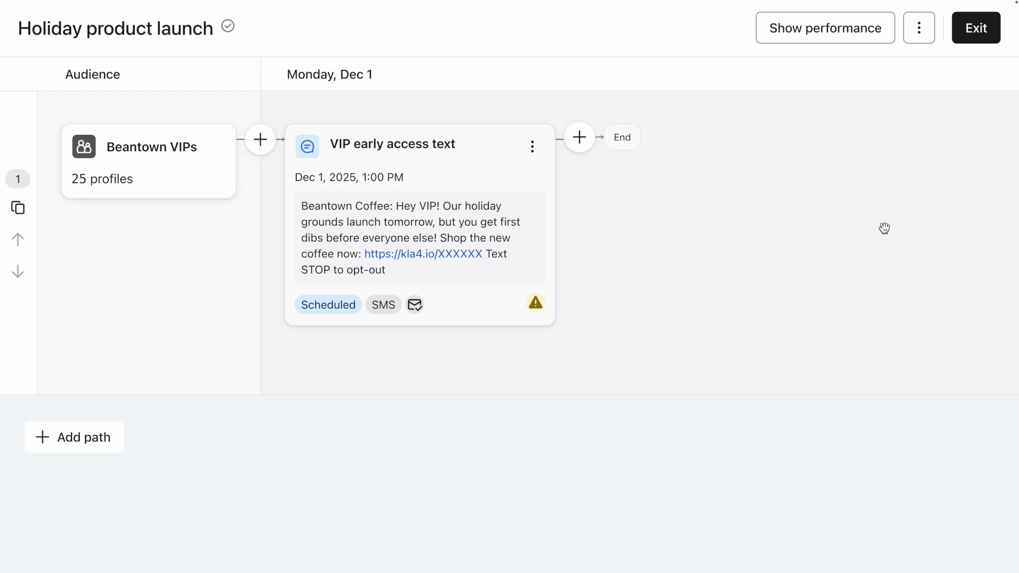
Step: Add an email after the VIP early access text, using the saved "Product Launch" template with the honey latte recipe
{"action": "left_click", "coordinate": [579, 138]}
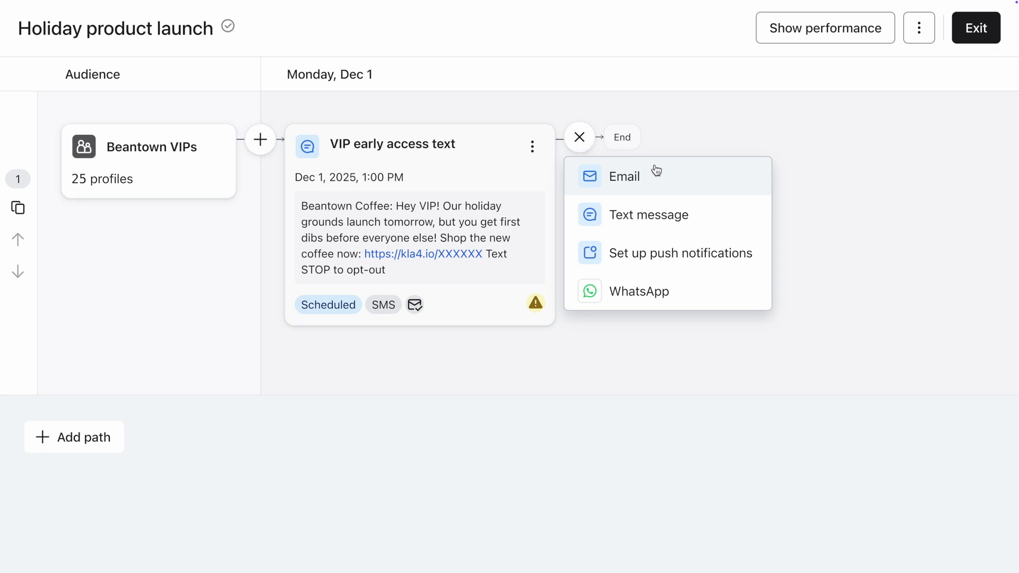
{"action": "left_click", "coordinate": [676, 175]}
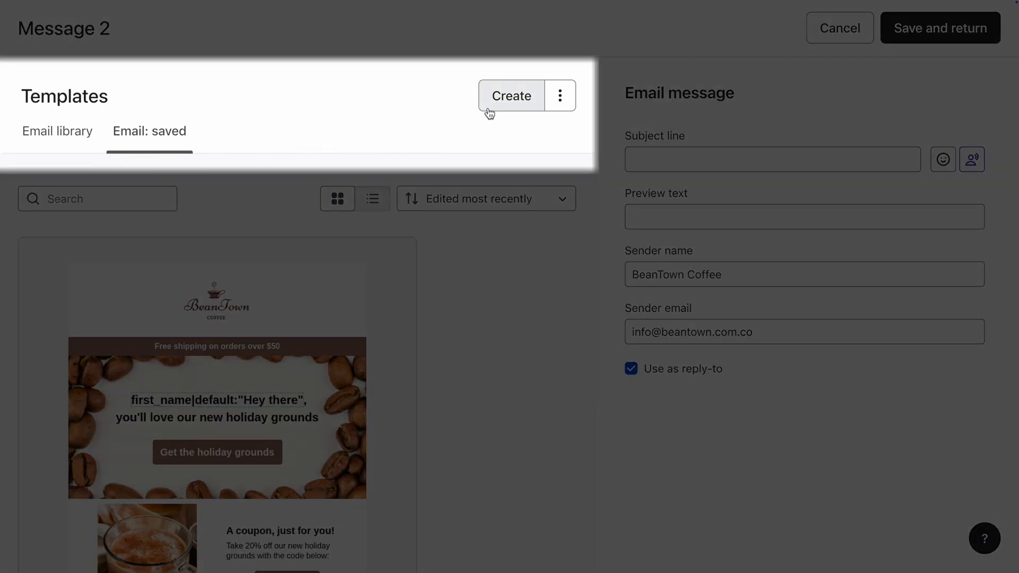
{"action": "scroll", "coordinate": [483, 286], "scroll_direction": "down", "scroll_amount": 5}
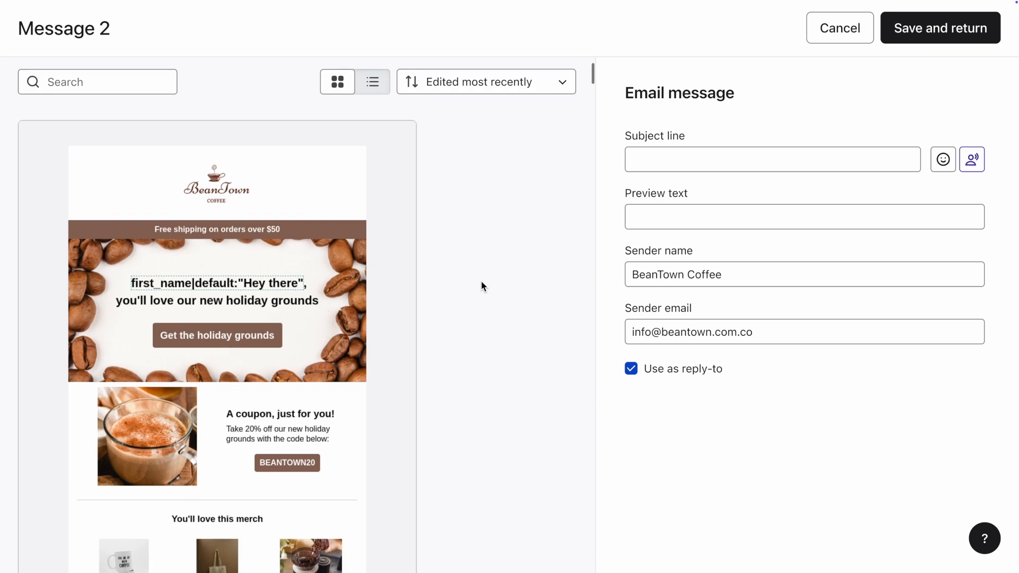
{"action": "scroll", "coordinate": [481, 280], "scroll_direction": "down", "scroll_amount": 12}
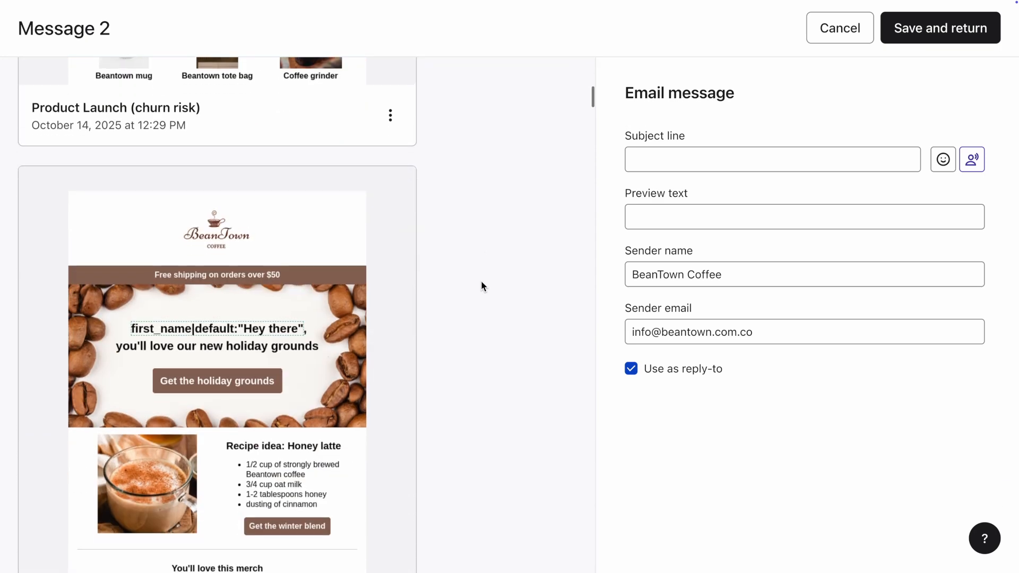
{"action": "left_click", "coordinate": [385, 370]}
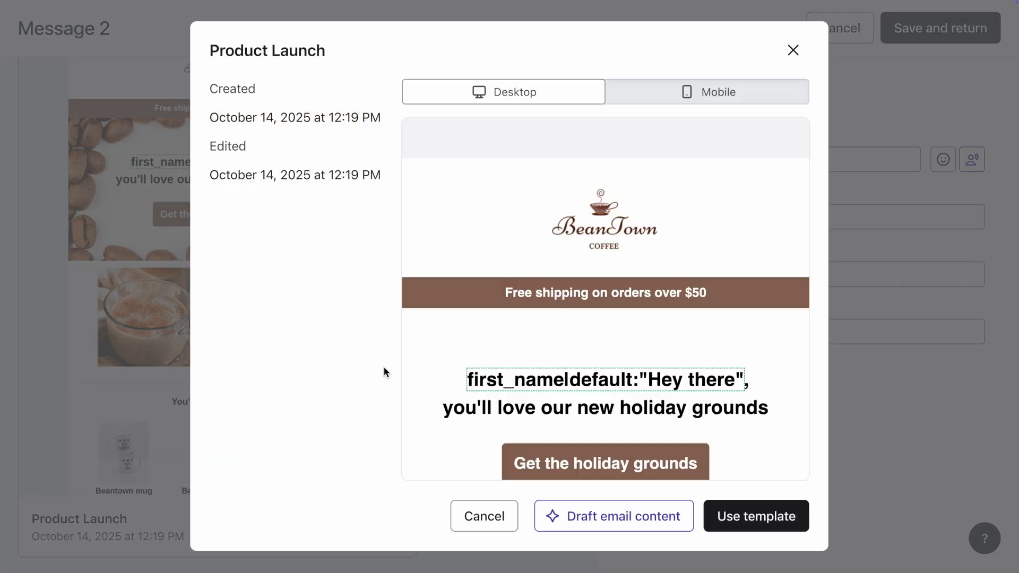
{"action": "left_click", "coordinate": [757, 525]}
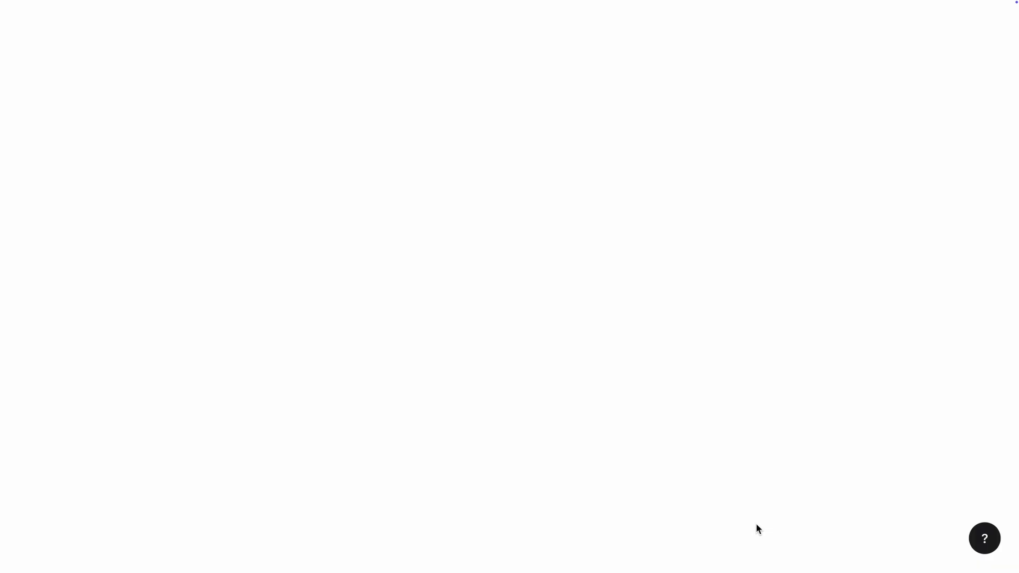
Step: Check the template's content from the hero section to the merch products and save it to the message
{"action": "scroll", "coordinate": [758, 526], "scroll_direction": "down", "scroll_amount": 6}
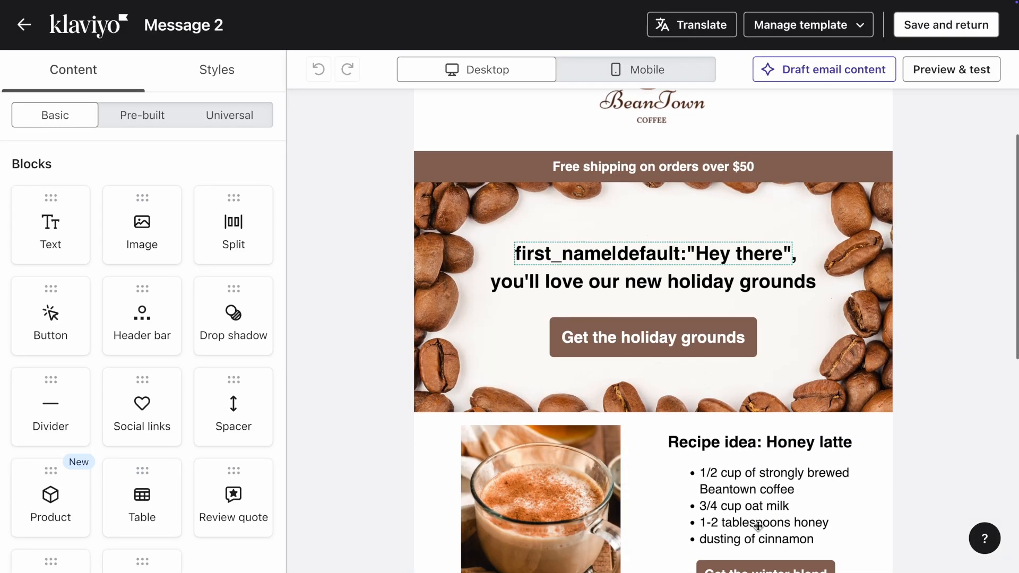
{"action": "scroll", "coordinate": [758, 526], "scroll_direction": "down", "scroll_amount": 2}
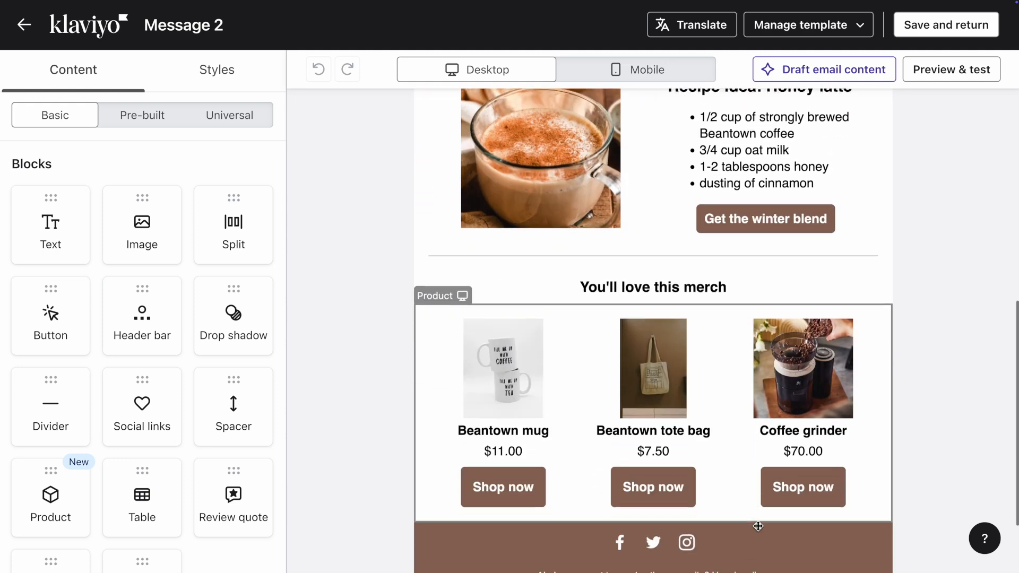
{"action": "scroll", "coordinate": [758, 526], "scroll_direction": "up", "scroll_amount": 3}
{"action": "scroll", "coordinate": [758, 526], "scroll_direction": "up", "scroll_amount": 4}
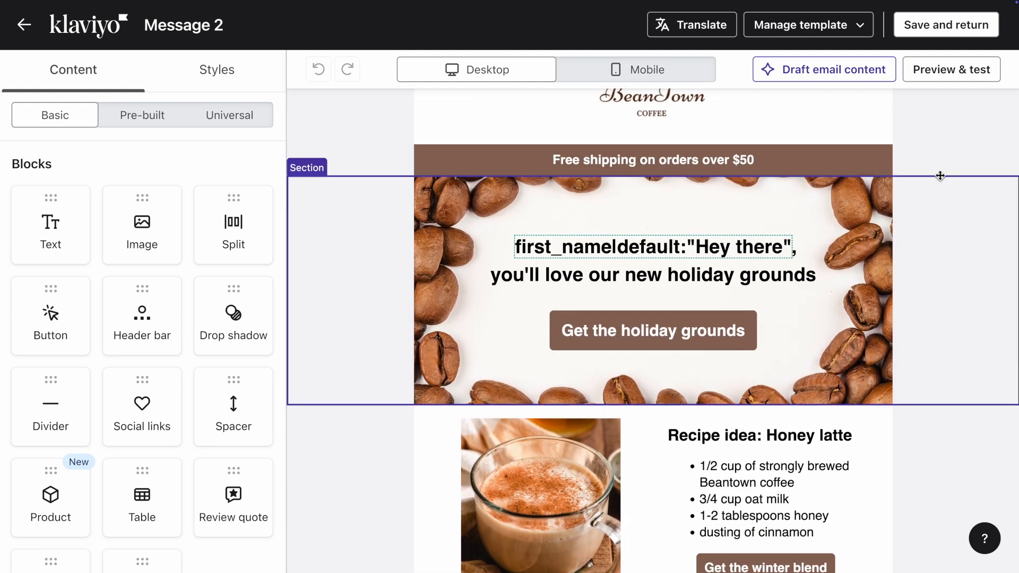
{"action": "left_click", "coordinate": [942, 34]}
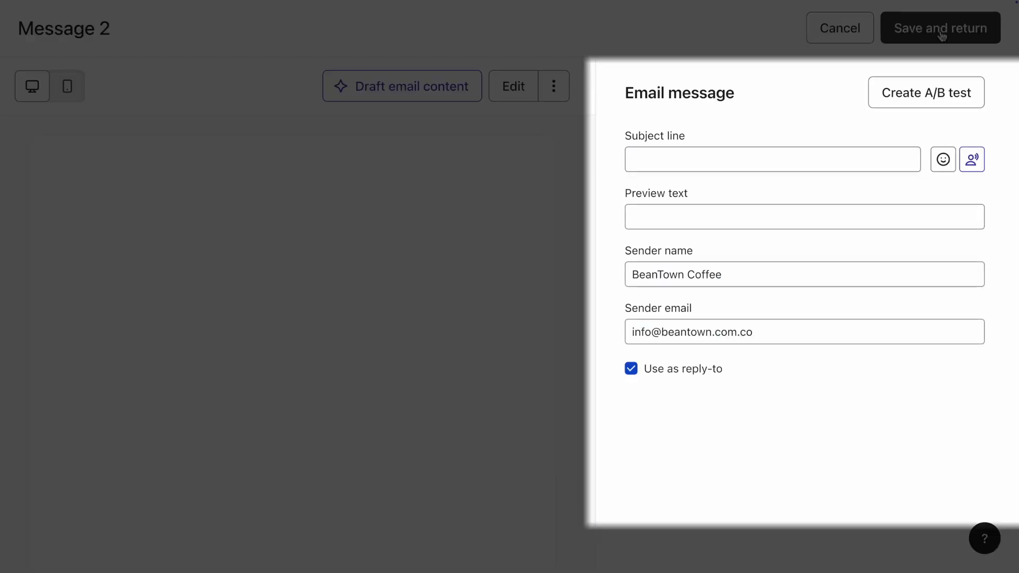
Step: Set the email's subject line to "Our holiday grounds are here!" and preview text to "Don't miss out!", and save the message
{"action": "left_click", "coordinate": [854, 159]}
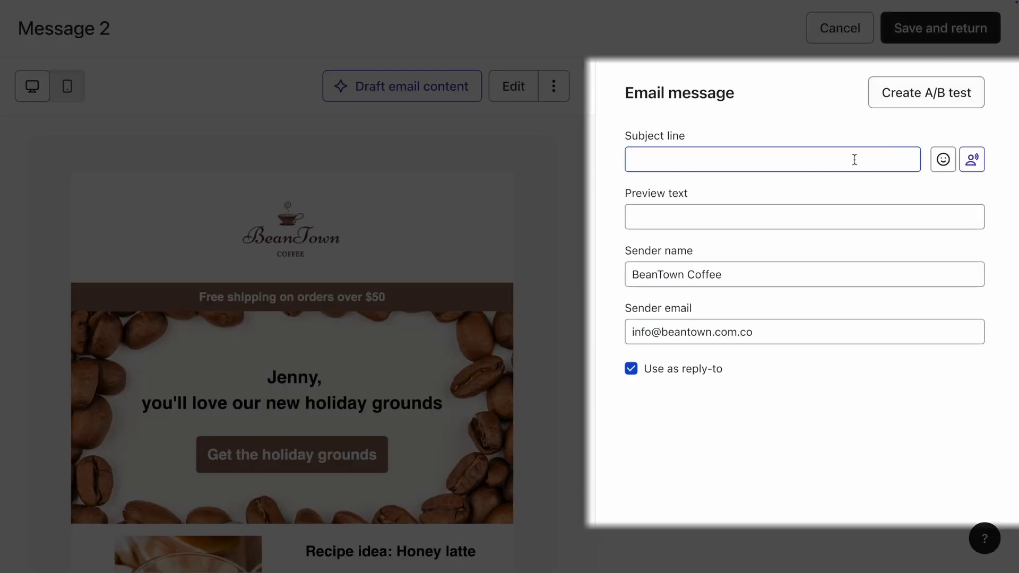
{"action": "type", "text": "Our holida"}
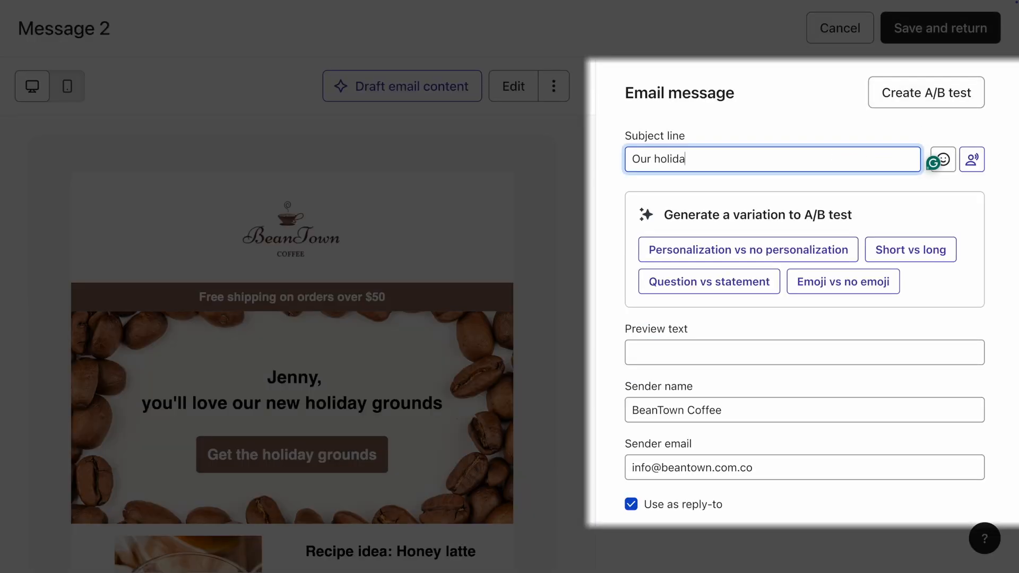
{"action": "type", "text": "y grounds are here!"}
{"action": "left_click", "coordinate": [613, 257]}
{"action": "left_click", "coordinate": [661, 348]}
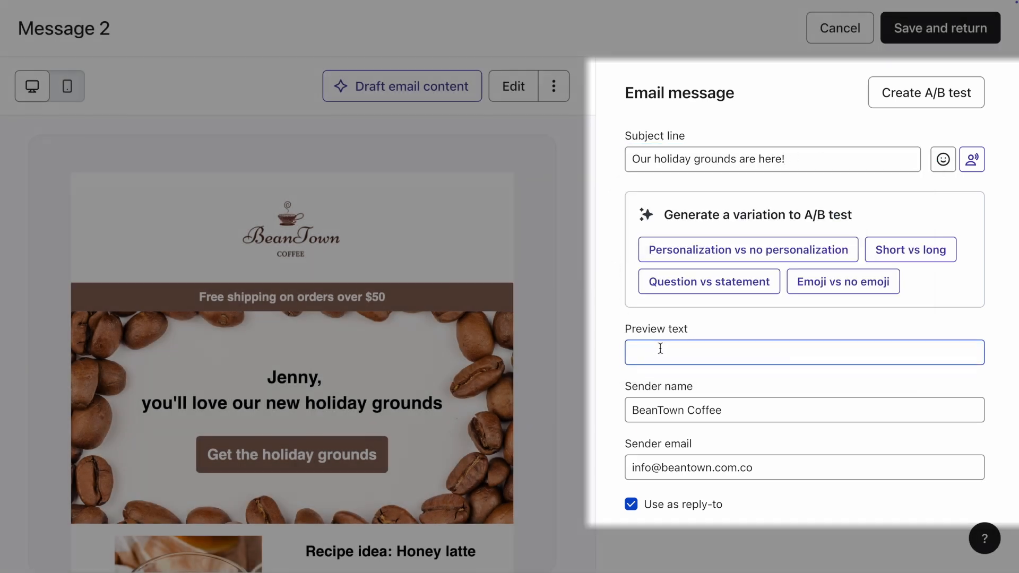
{"action": "type", "text": "Don't miss out!"}
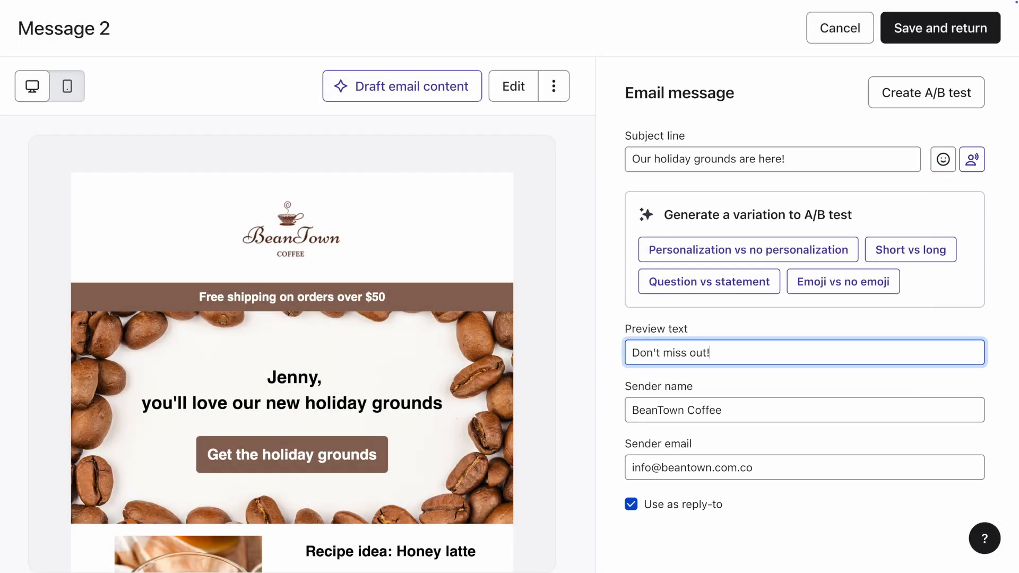
{"action": "left_click", "coordinate": [590, 390]}
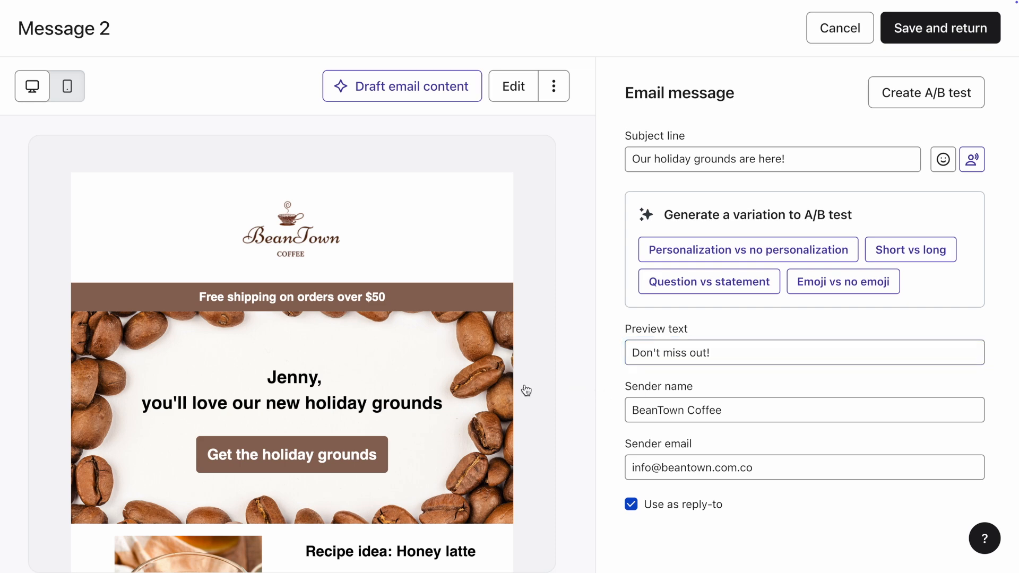
{"action": "scroll", "coordinate": [526, 391], "scroll_direction": "down", "scroll_amount": 2}
{"action": "scroll", "coordinate": [526, 391], "scroll_direction": "down", "scroll_amount": 2}
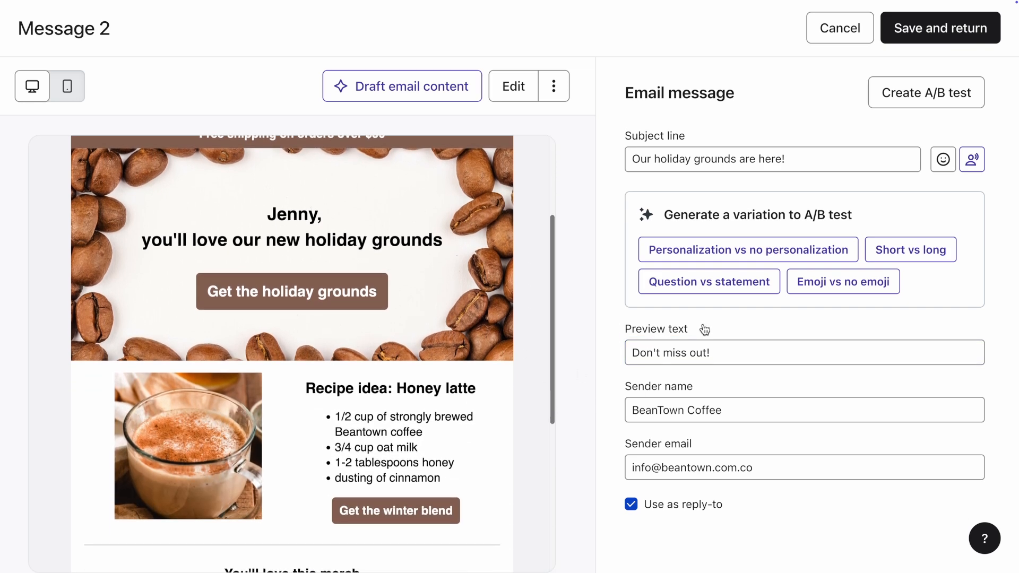
{"action": "left_click", "coordinate": [954, 43]}
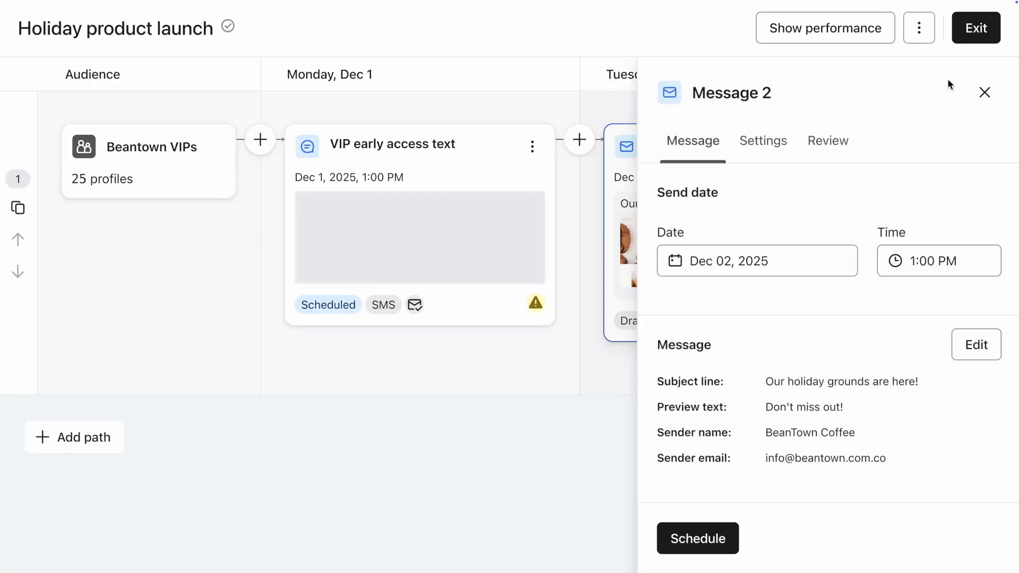
Step: Rename the email to "Product launch email" in its settings
{"action": "left_click", "coordinate": [769, 155]}
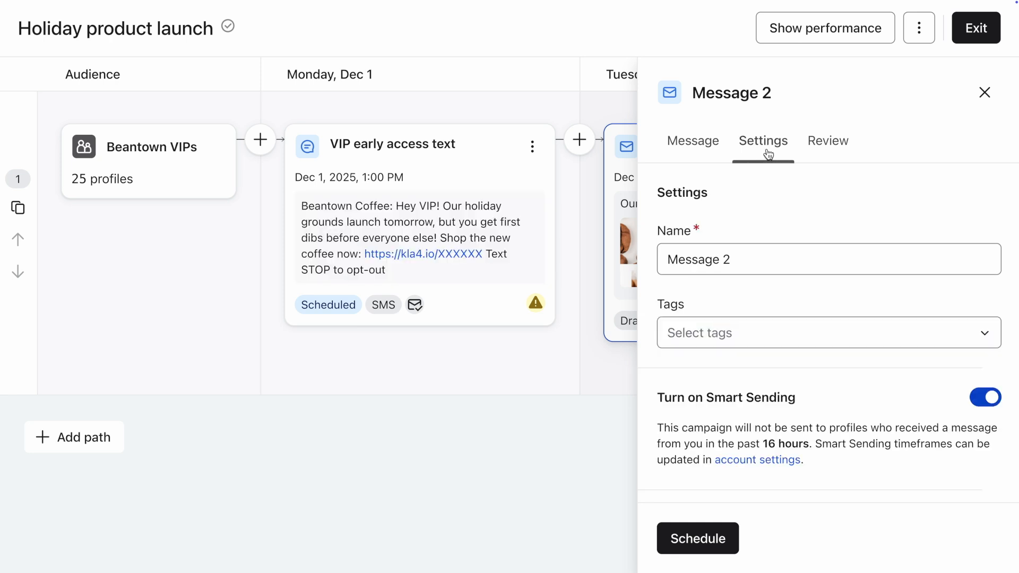
{"action": "left_click", "coordinate": [760, 256]}
{"action": "key", "text": "super+a"}
{"action": "type", "text": "Product launch email"}
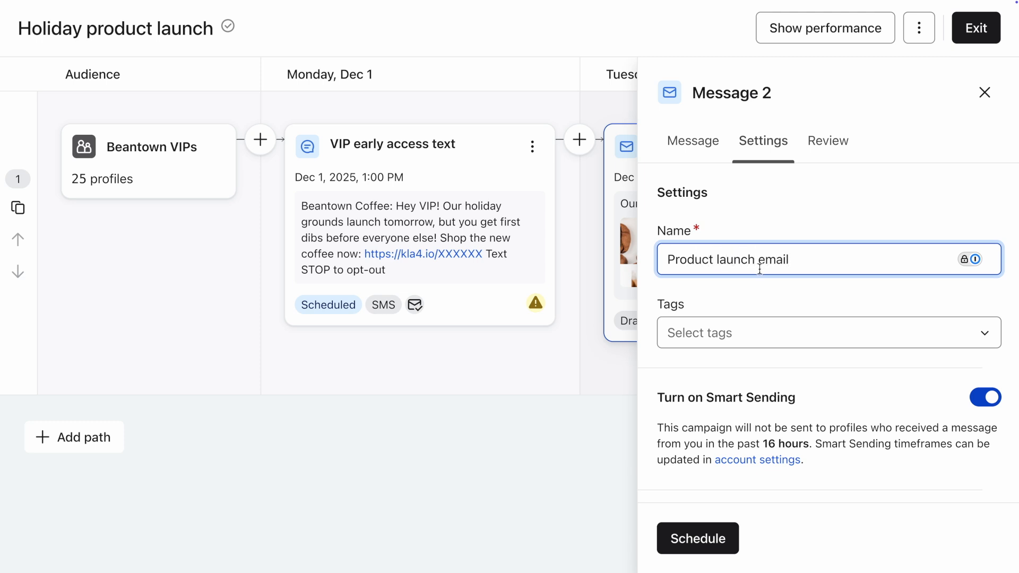
{"action": "left_click", "coordinate": [762, 221]}
Step: Assign the existing "vip" tag to the product launch email
{"action": "left_click", "coordinate": [774, 344]}
{"action": "type", "text": "vip"}
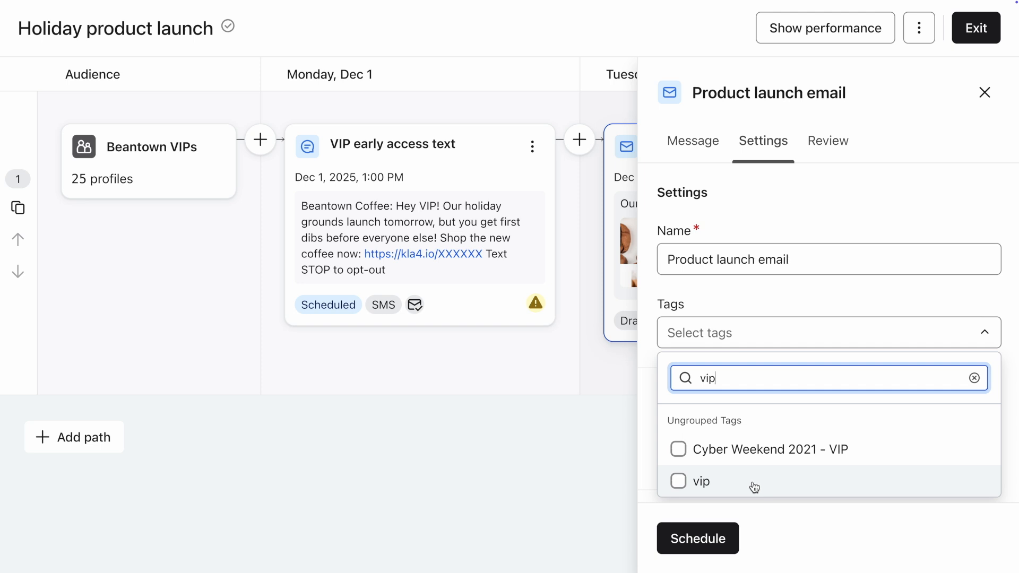
{"action": "left_click", "coordinate": [754, 487]}
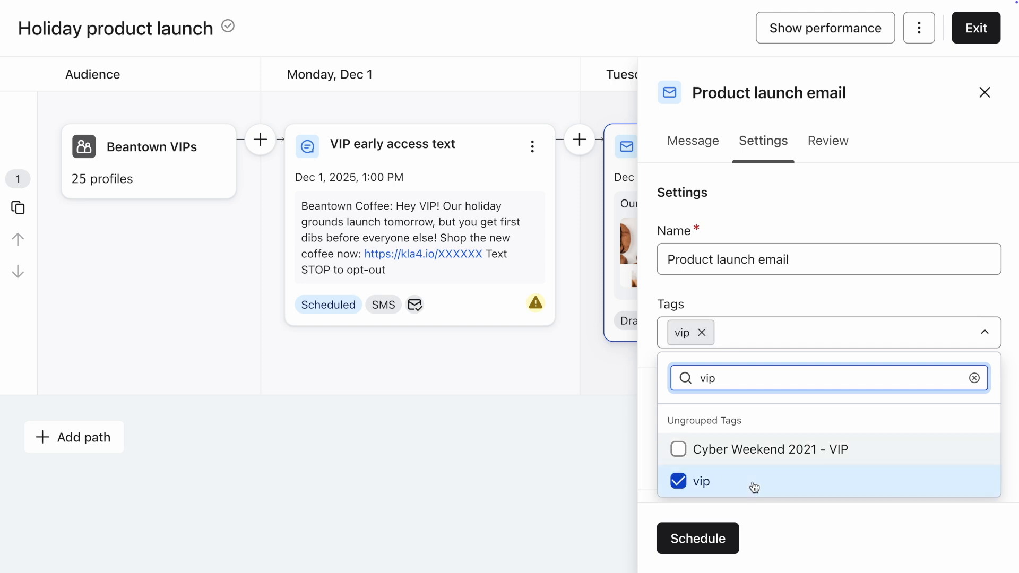
Step: Review the product launch email and schedule it for Dec 02, 2025 at 1:00 PM, closing its details
{"action": "left_click", "coordinate": [831, 161]}
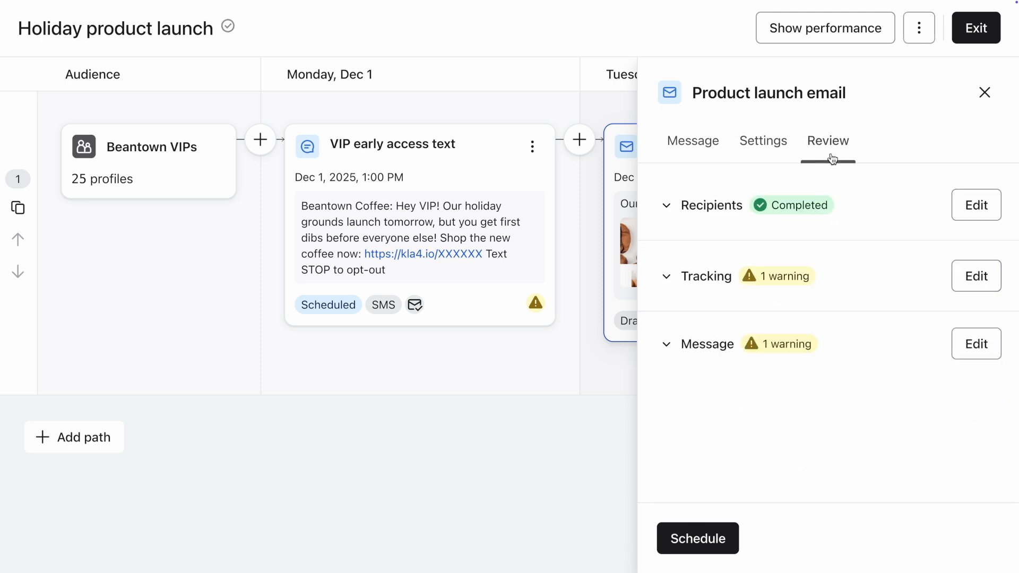
{"action": "left_click", "coordinate": [735, 532]}
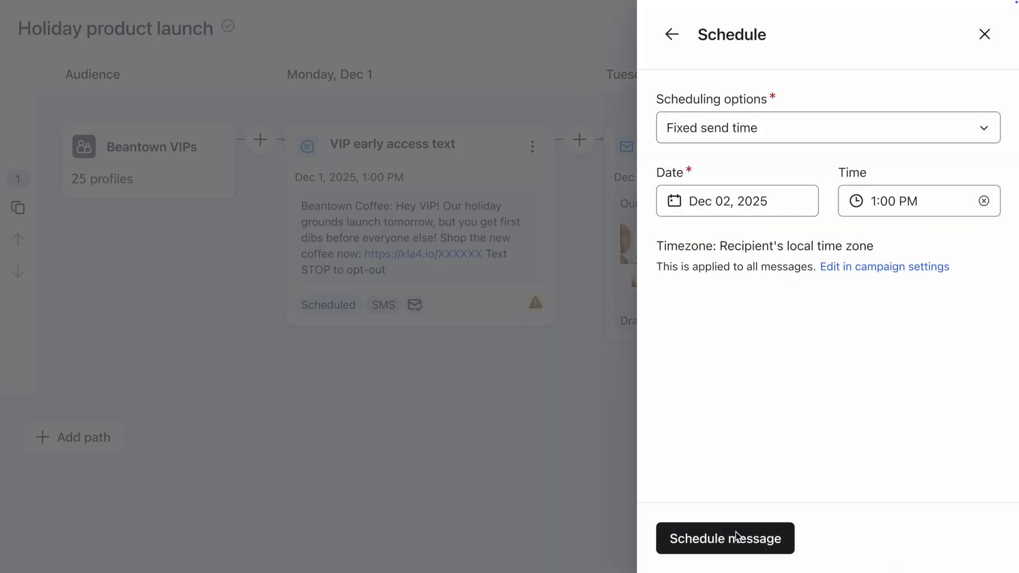
{"action": "left_click", "coordinate": [727, 544]}
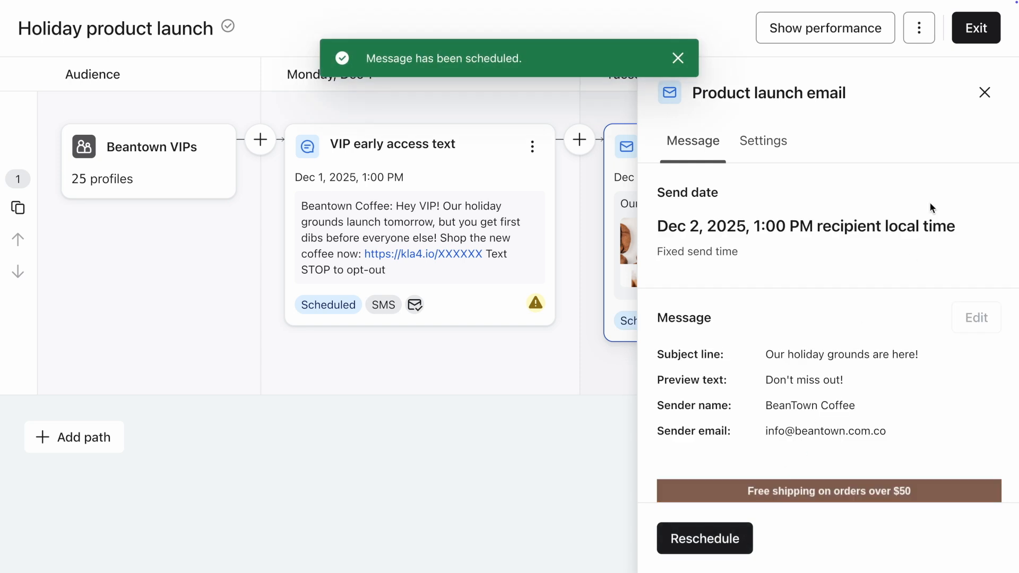
{"action": "left_click", "coordinate": [985, 92]}
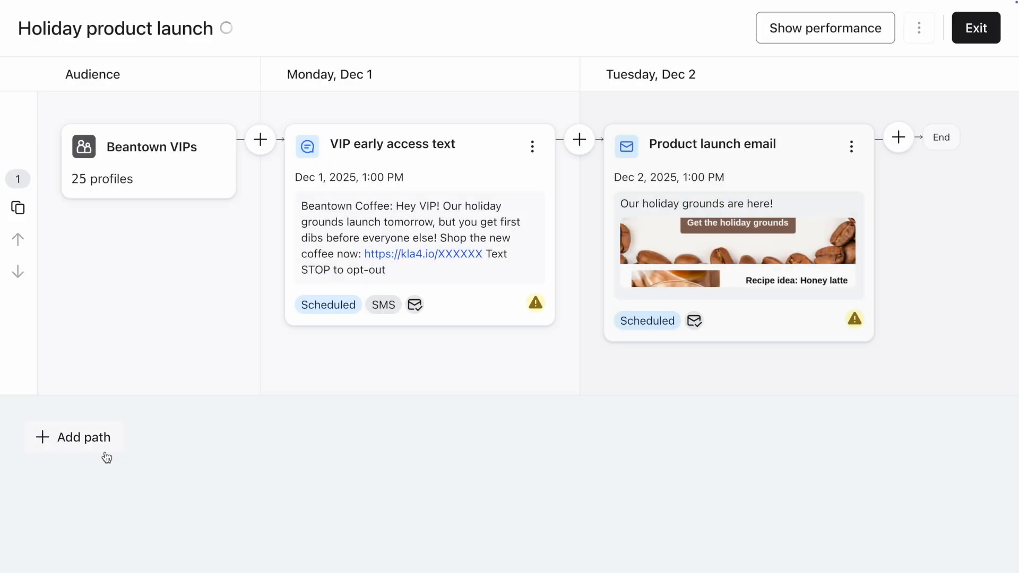
Step: Add a second path to the campaign and name its audience "90-day engaged"
{"action": "left_click", "coordinate": [107, 457]}
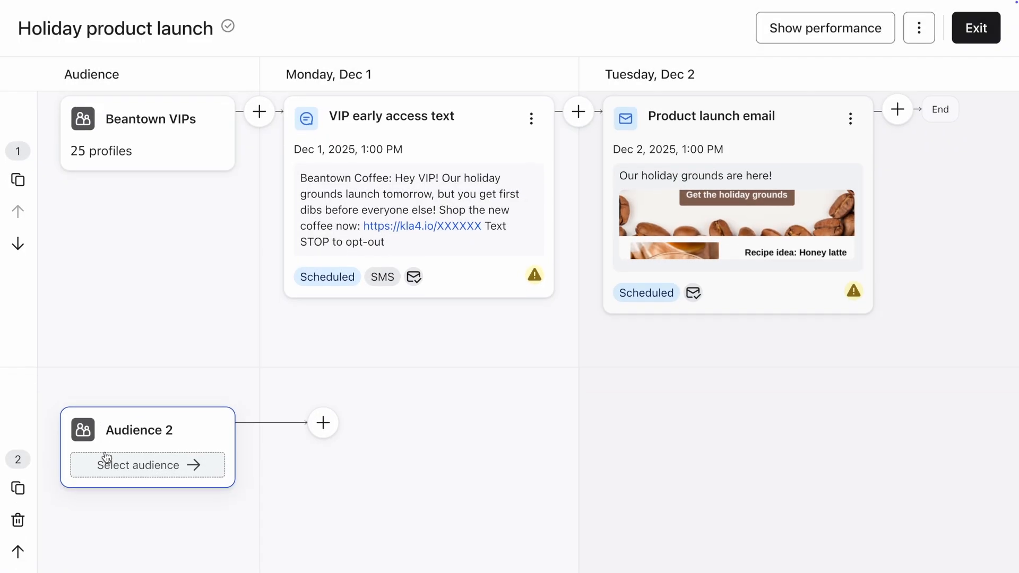
{"action": "left_click", "coordinate": [147, 467]}
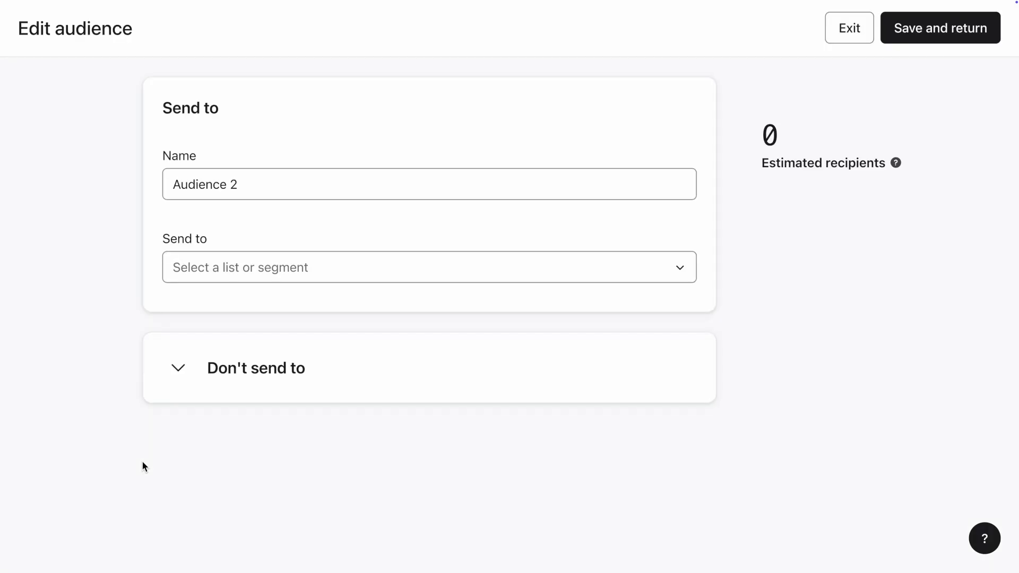
{"action": "left_click", "coordinate": [222, 195]}
{"action": "key", "text": "ctrl+a"}
{"action": "type", "text": "90-dayu engaged"}
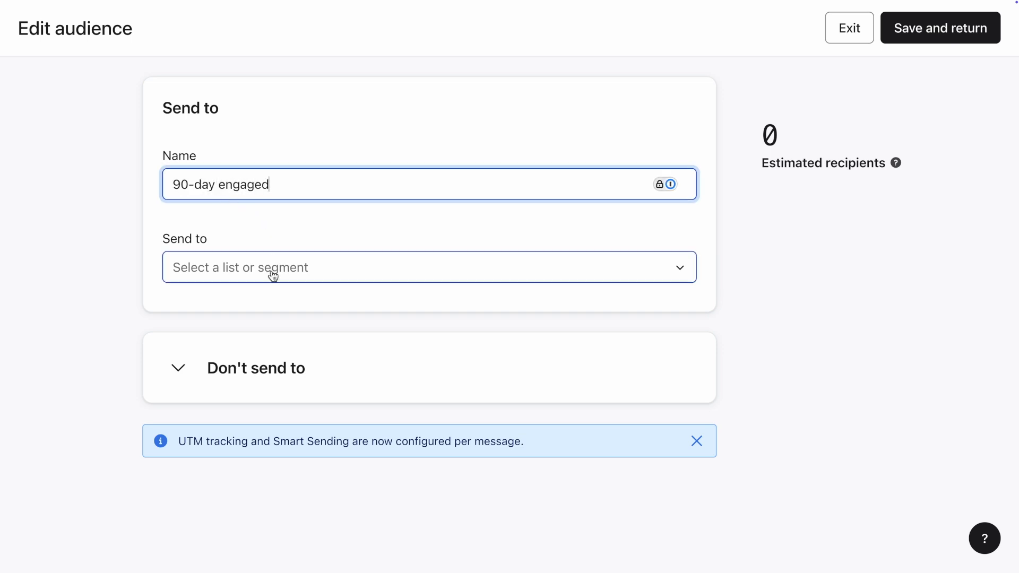
Step: Choose the "Highly Engaged (90 days)" segment as the recipients of the 90-day engaged audience
{"action": "left_click", "coordinate": [269, 271]}
{"action": "type", "text": "90"}
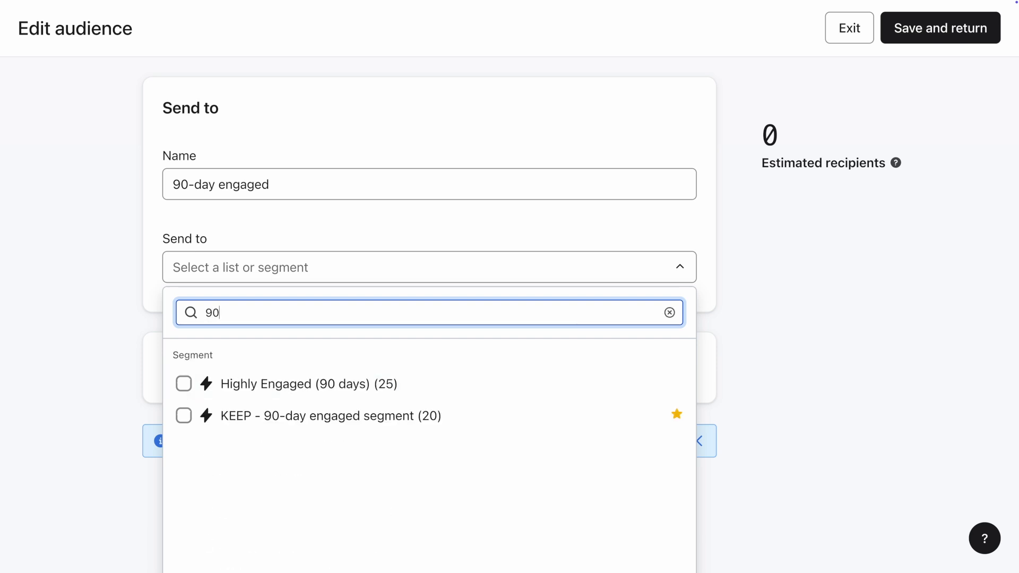
{"action": "left_click", "coordinate": [305, 387]}
{"action": "left_click", "coordinate": [124, 346]}
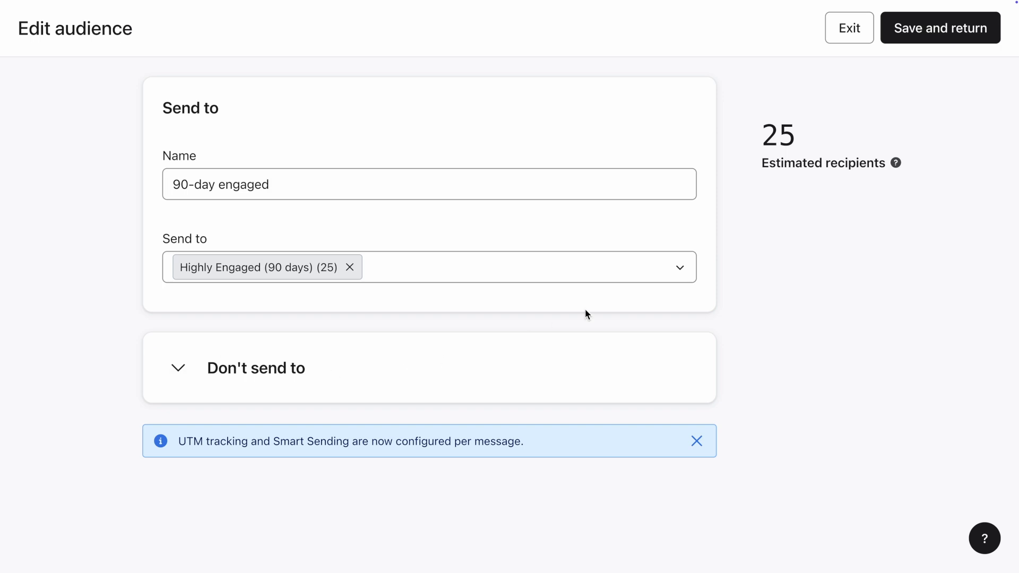
Step: Save the 90-day engaged audience and clone the Product launch email into the 90-day engaged series
{"action": "left_click", "coordinate": [919, 42]}
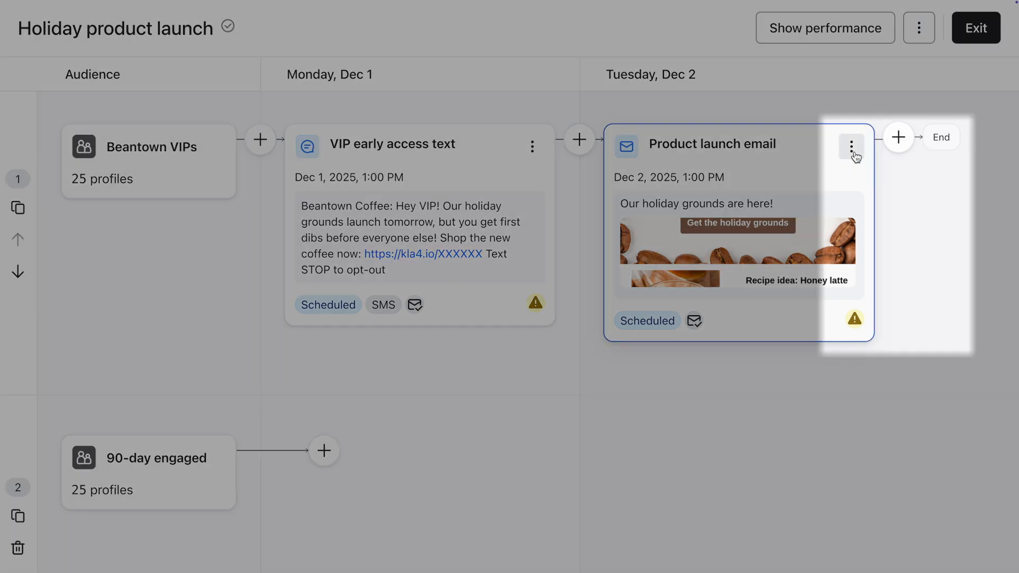
{"action": "left_click", "coordinate": [852, 151]}
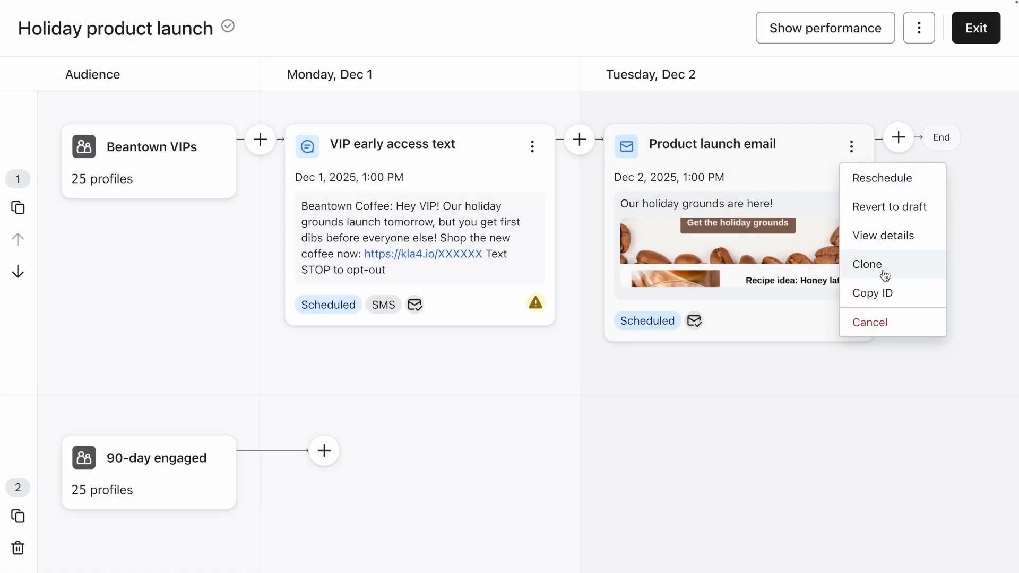
{"action": "left_click", "coordinate": [882, 271]}
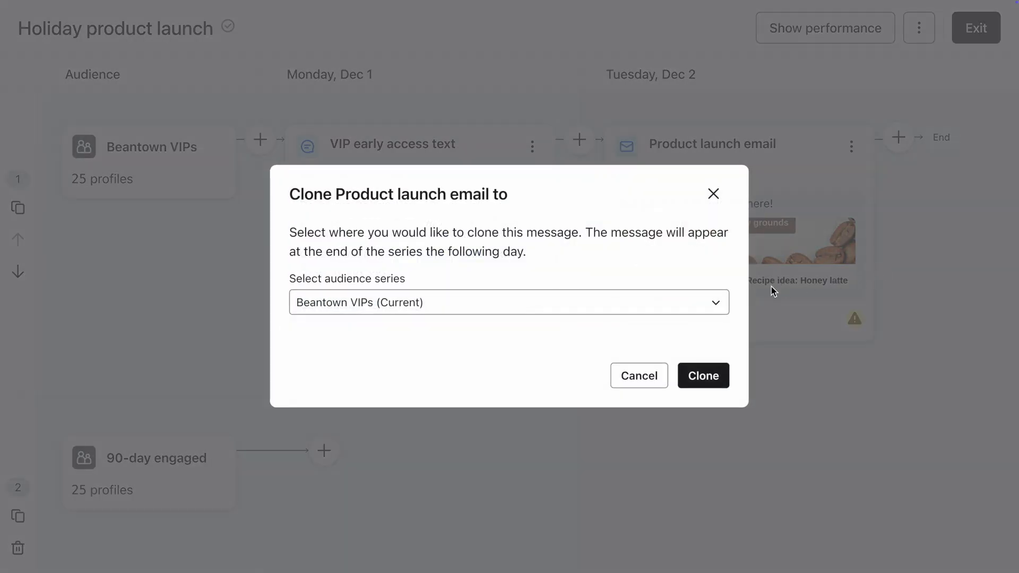
{"action": "left_click", "coordinate": [680, 311]}
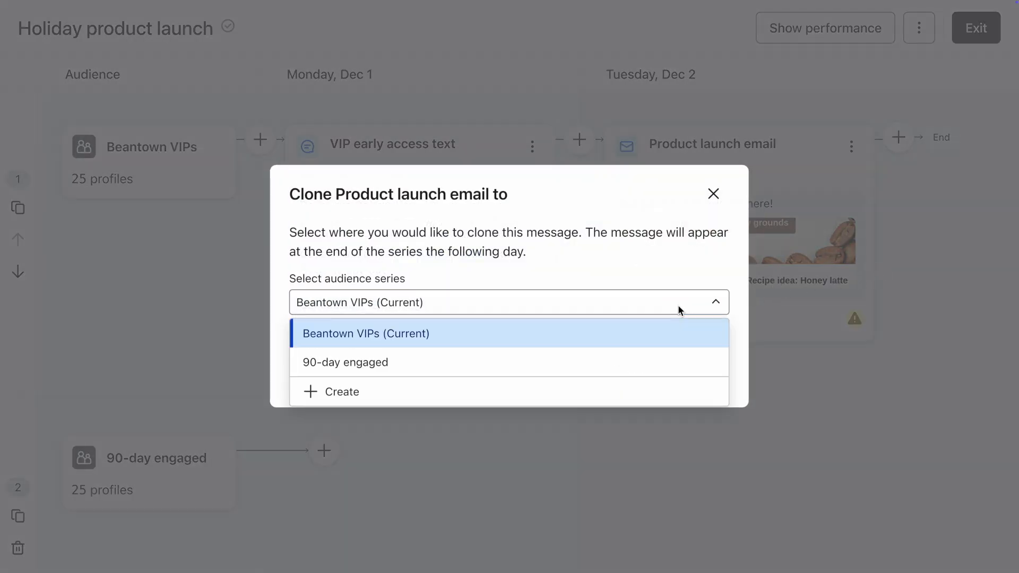
{"action": "left_click", "coordinate": [630, 364]}
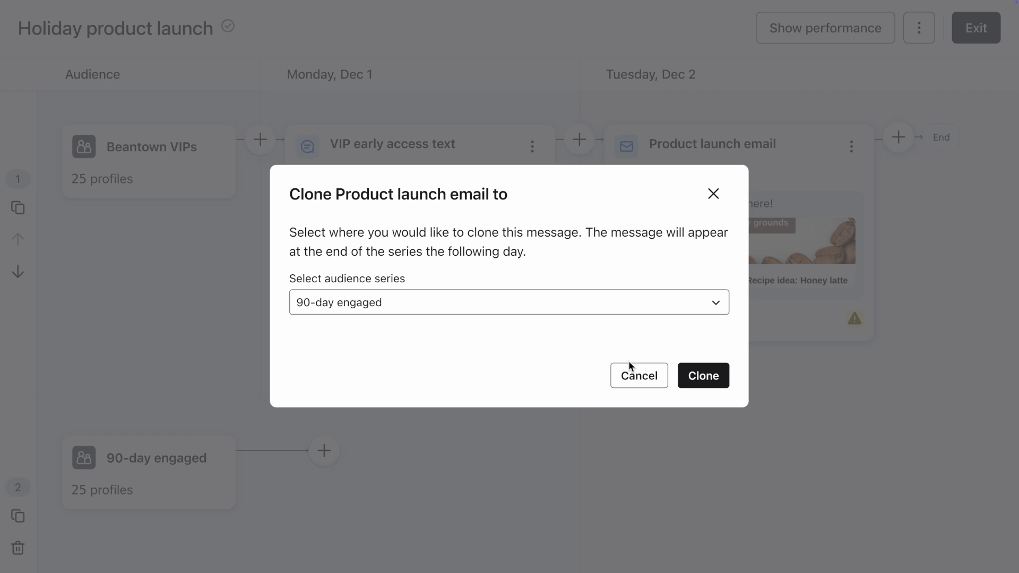
{"action": "left_click", "coordinate": [706, 389]}
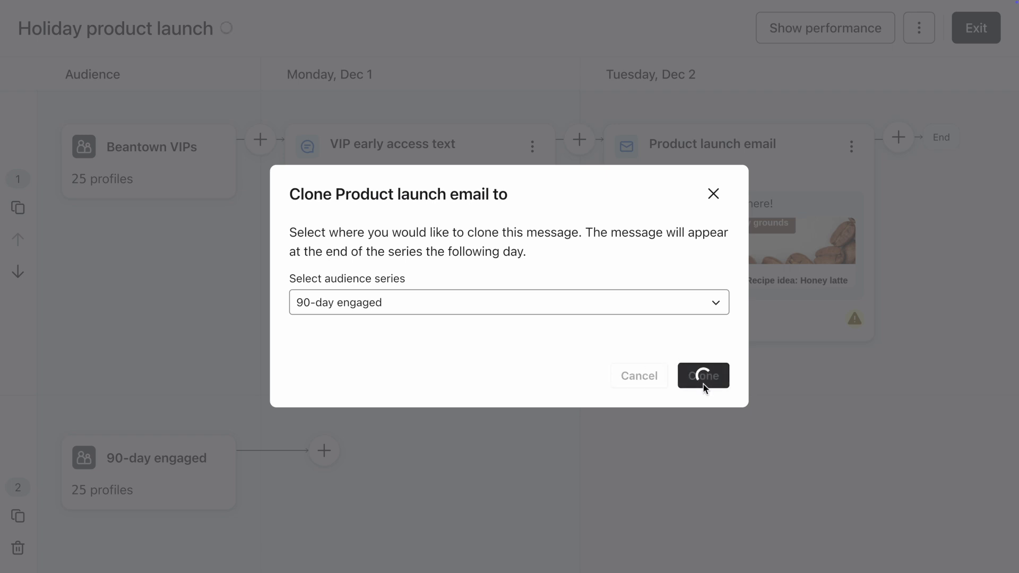
Step: Check the details of the cloned product launch email in the 90-day engaged path, leaving it as a draft
{"action": "scroll", "coordinate": [706, 388], "scroll_direction": "down", "scroll_amount": 5}
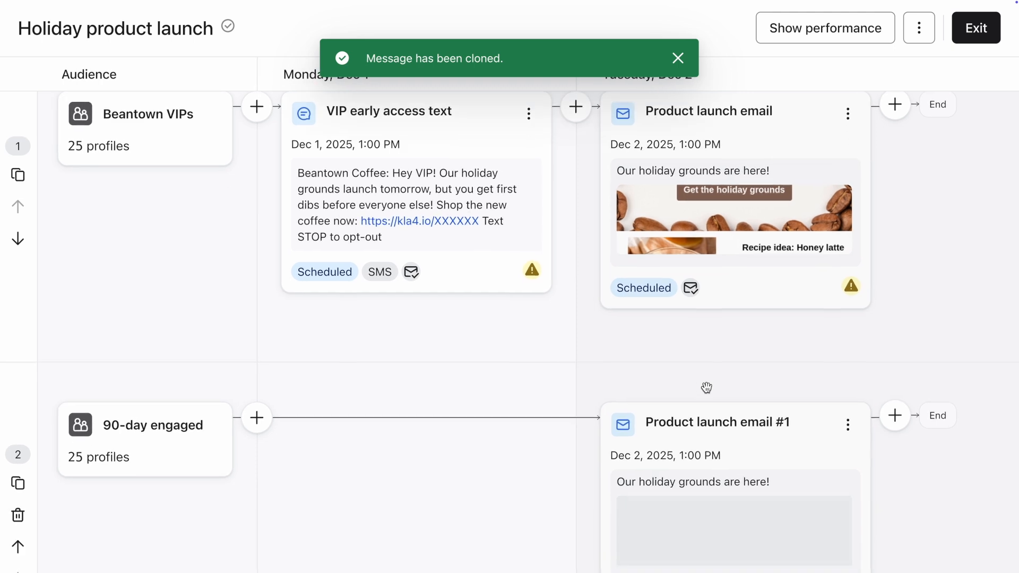
{"action": "left_click", "coordinate": [707, 388]}
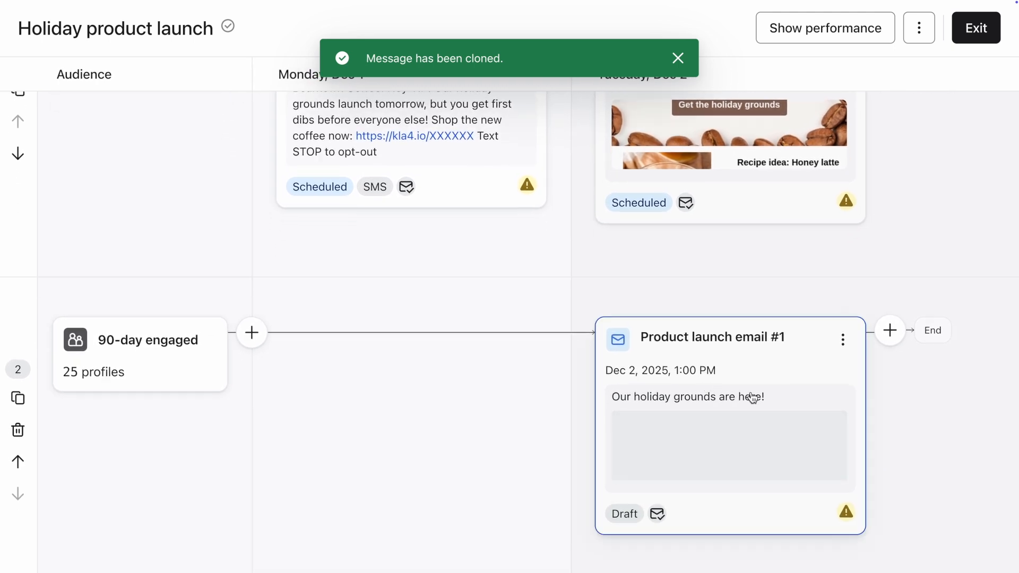
{"action": "scroll", "coordinate": [752, 393], "scroll_direction": "down", "scroll_amount": 1}
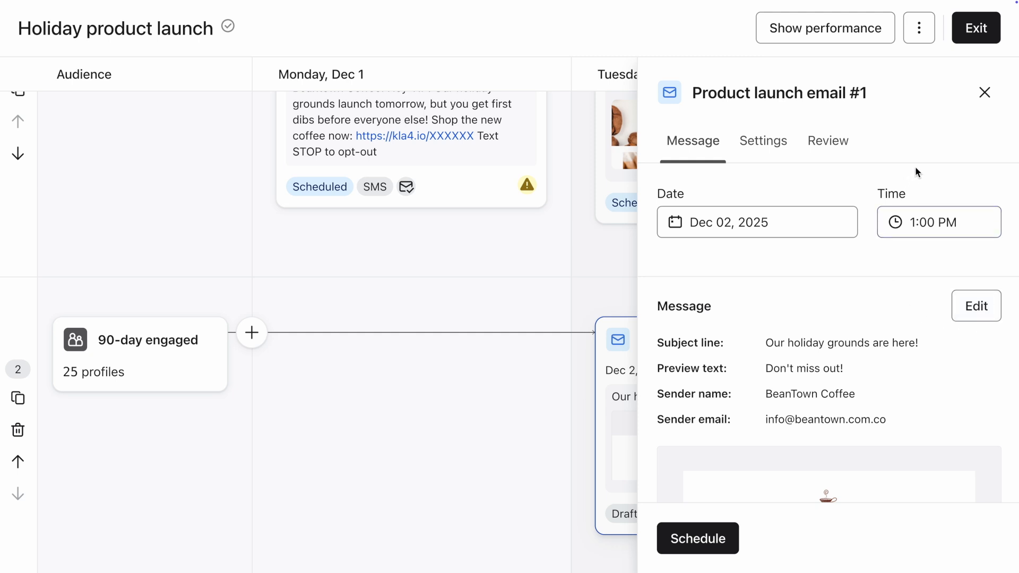
{"action": "left_click", "coordinate": [985, 93]}
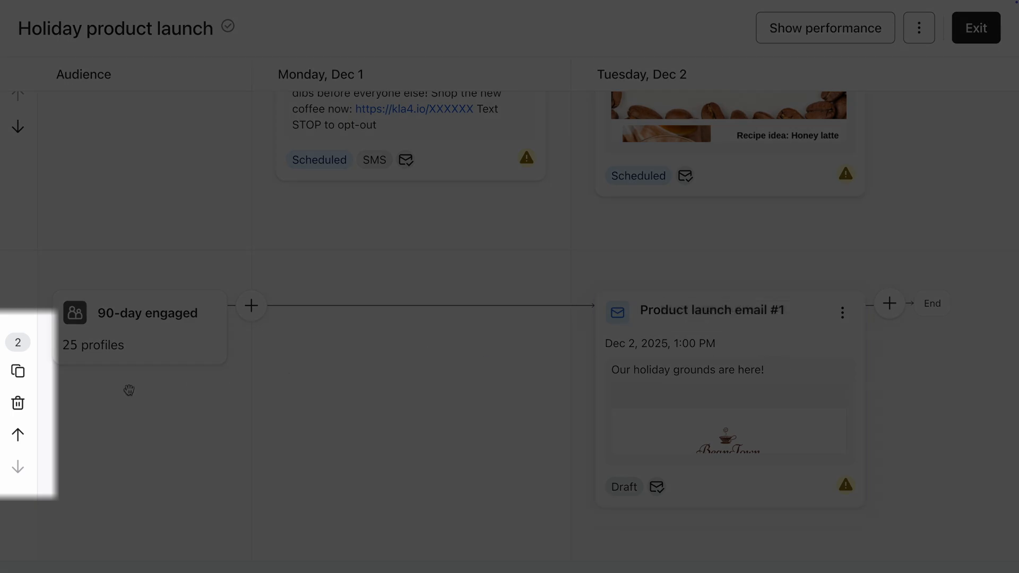
Step: Clone the 90-day engaged path with its messages and rename the copy's audience as "Churn risks"
{"action": "left_click", "coordinate": [13, 374]}
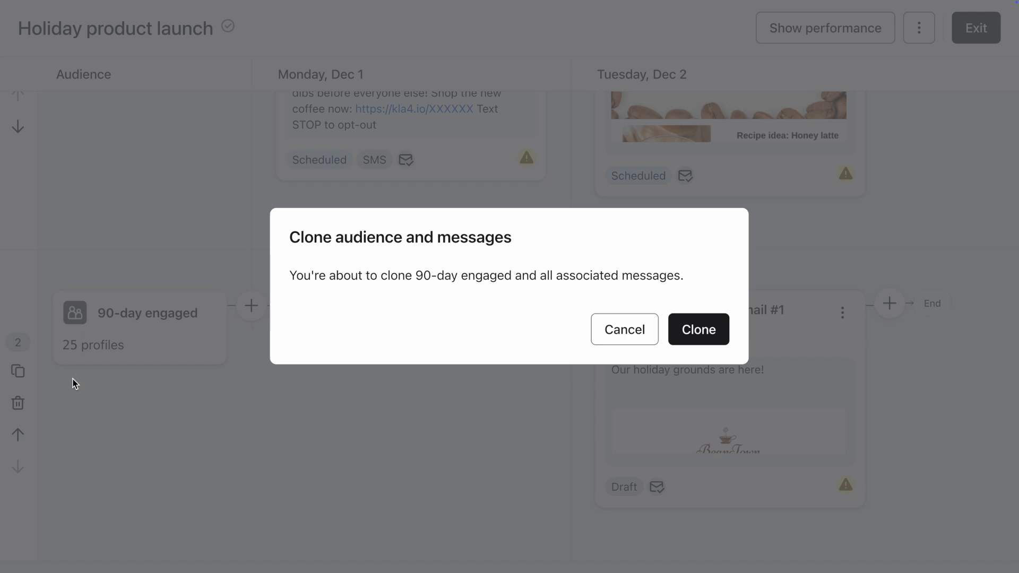
{"action": "left_click", "coordinate": [696, 330]}
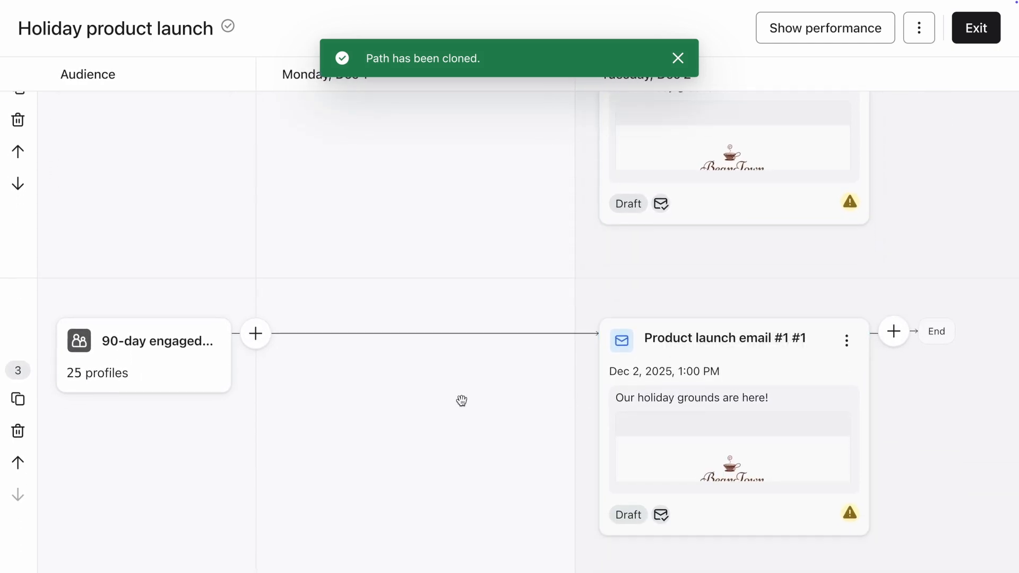
{"action": "left_click", "coordinate": [143, 375]}
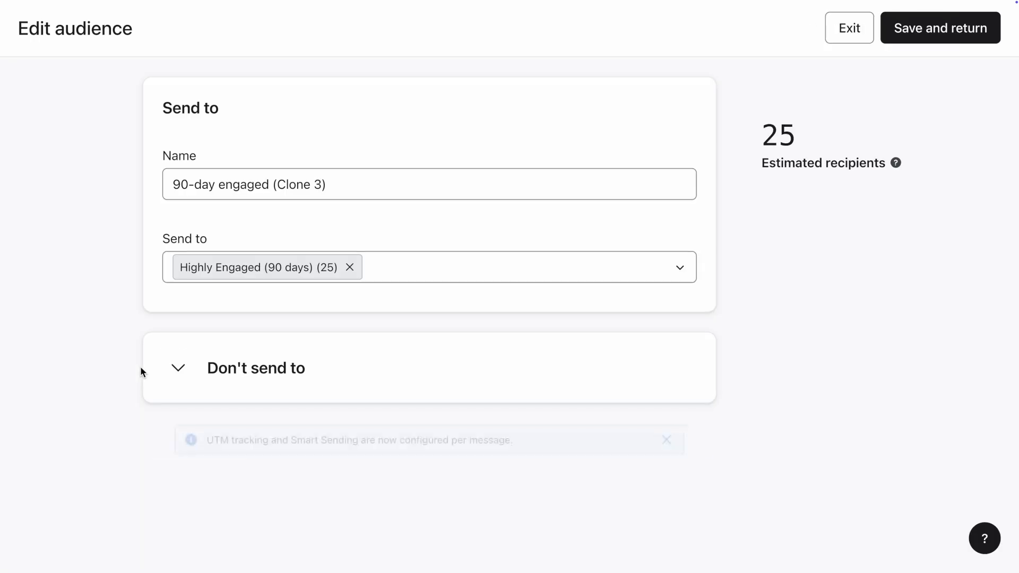
{"action": "triple_click", "coordinate": [221, 186]}
{"action": "type", "text": "Churn risks"}
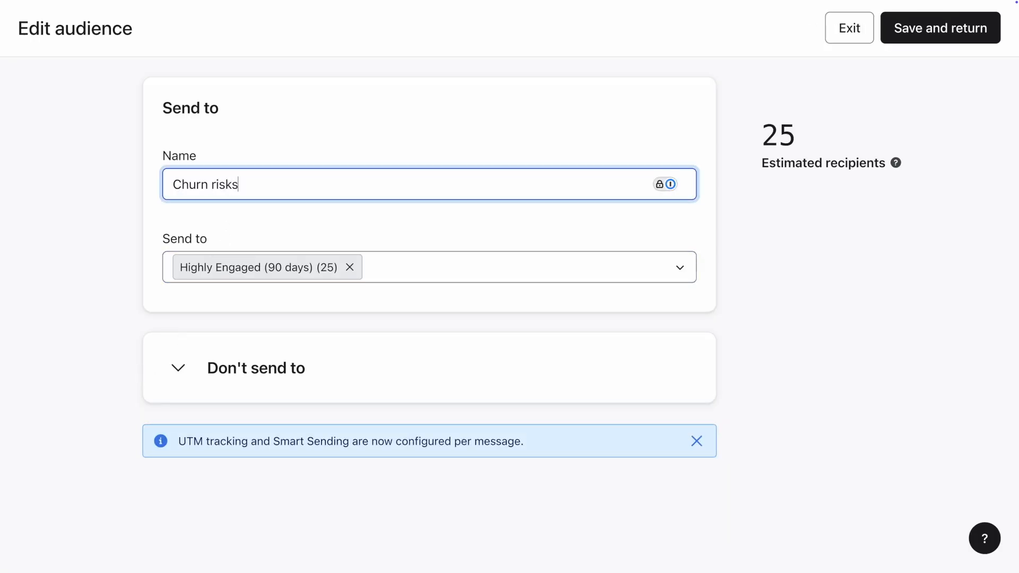
Step: Replace the Churn risks audience's recipients with the "Churn risks" segment and save the audience
{"action": "left_click", "coordinate": [350, 268]}
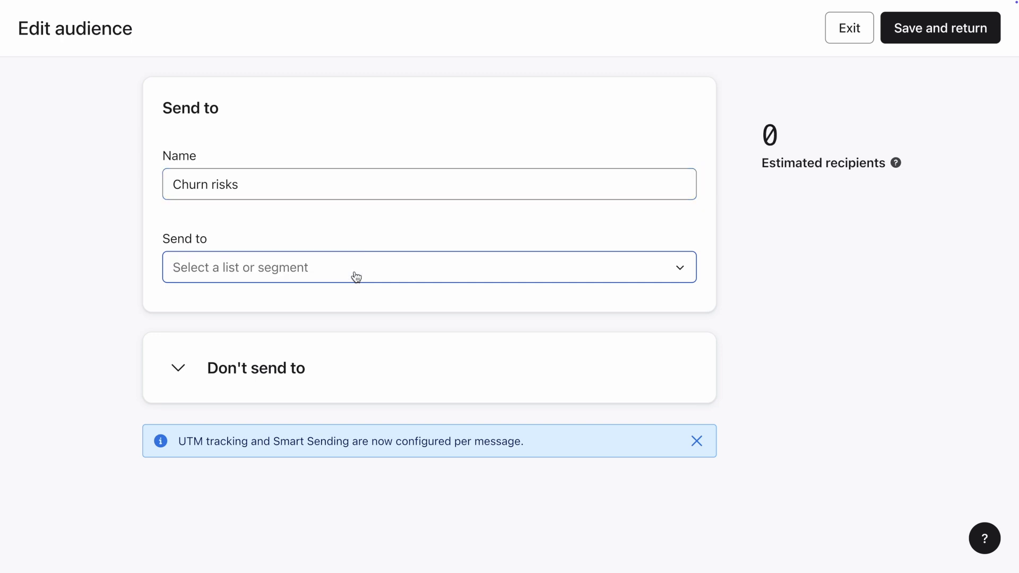
{"action": "left_click", "coordinate": [351, 276]}
{"action": "type", "text": "churn"}
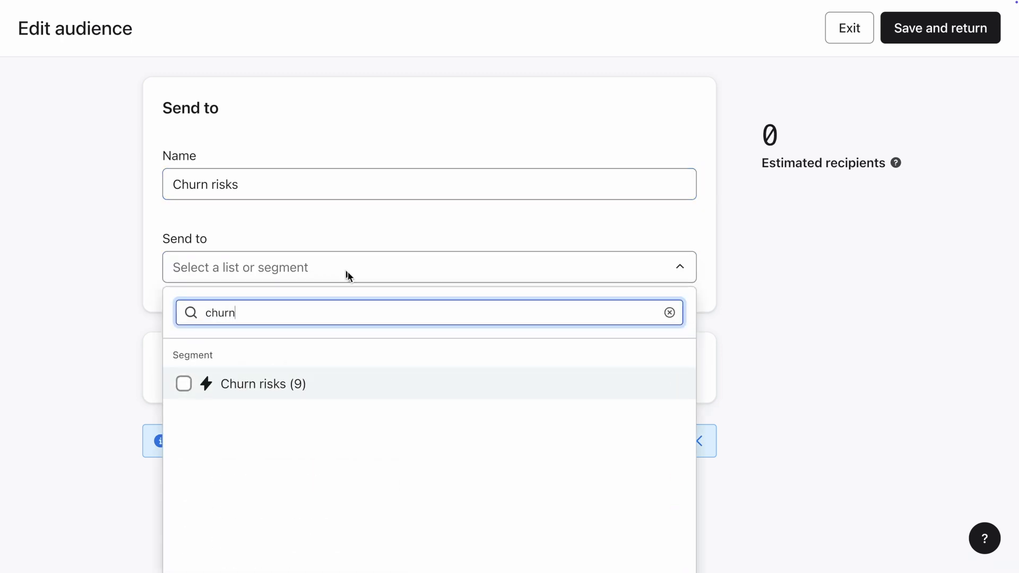
{"action": "left_click", "coordinate": [377, 383]}
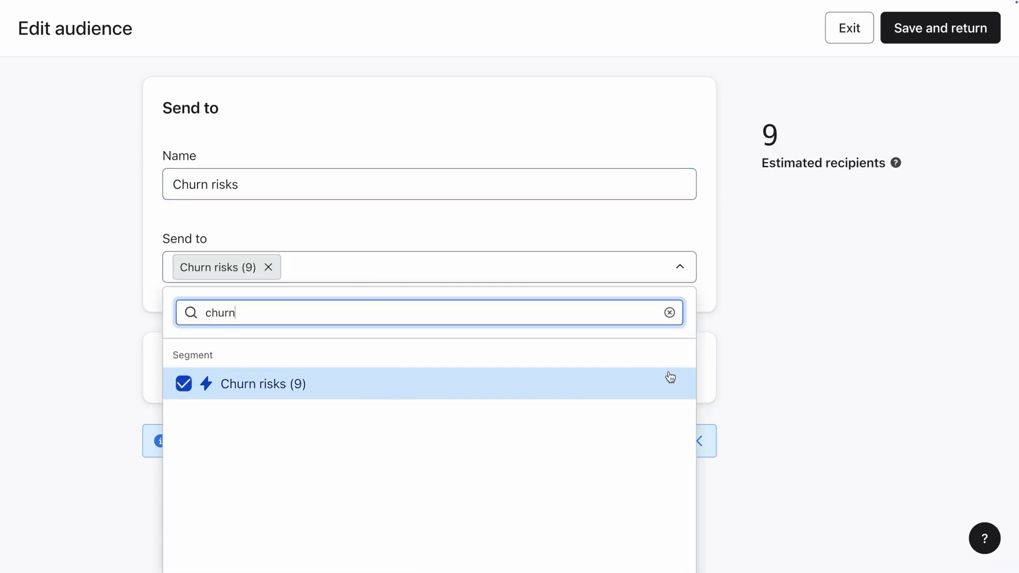
{"action": "left_click", "coordinate": [726, 349]}
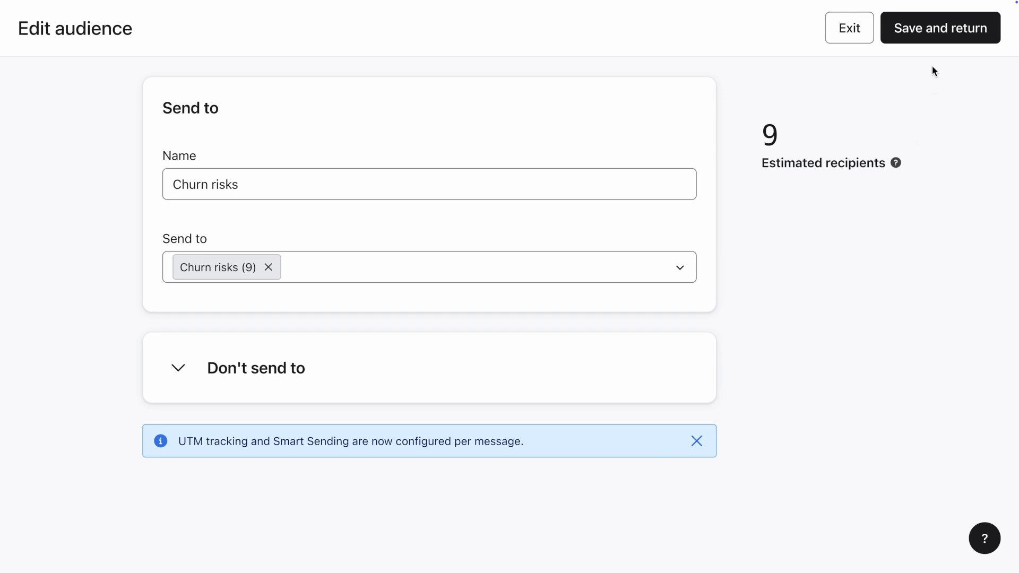
{"action": "left_click", "coordinate": [929, 45]}
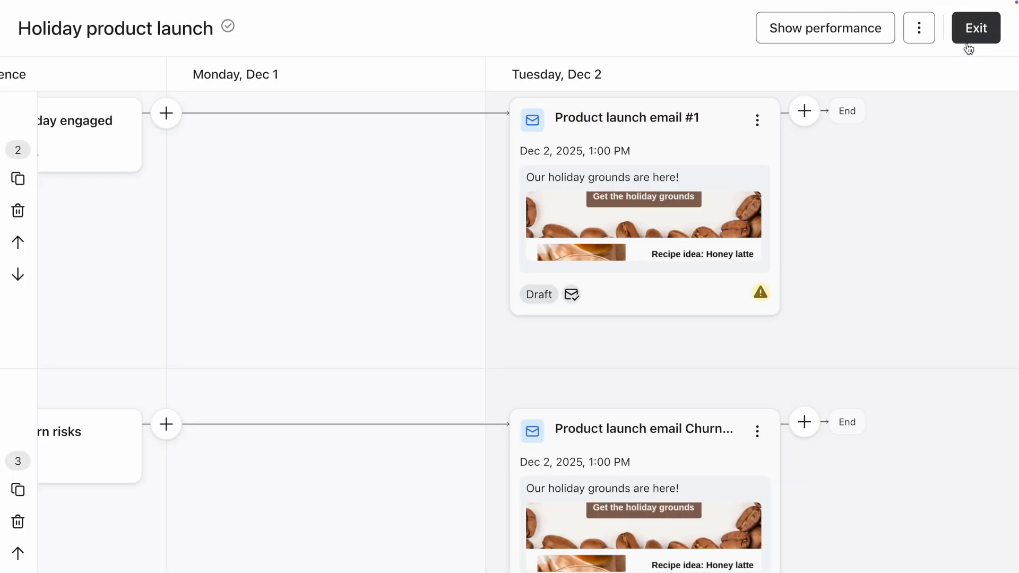
Step: Exit the Holiday product launch campaign and open the sent "[Demo] New Product Launch - Skincare" campaign from the campaign list
{"action": "left_click_drag", "start_coordinate": [932, 152], "coordinate": [937, 287]}
{"action": "left_click_drag", "start_coordinate": [926, 177], "coordinate": [1014, 372]}
{"action": "left_click_drag", "start_coordinate": [1001, 260], "coordinate": [997, 326]}
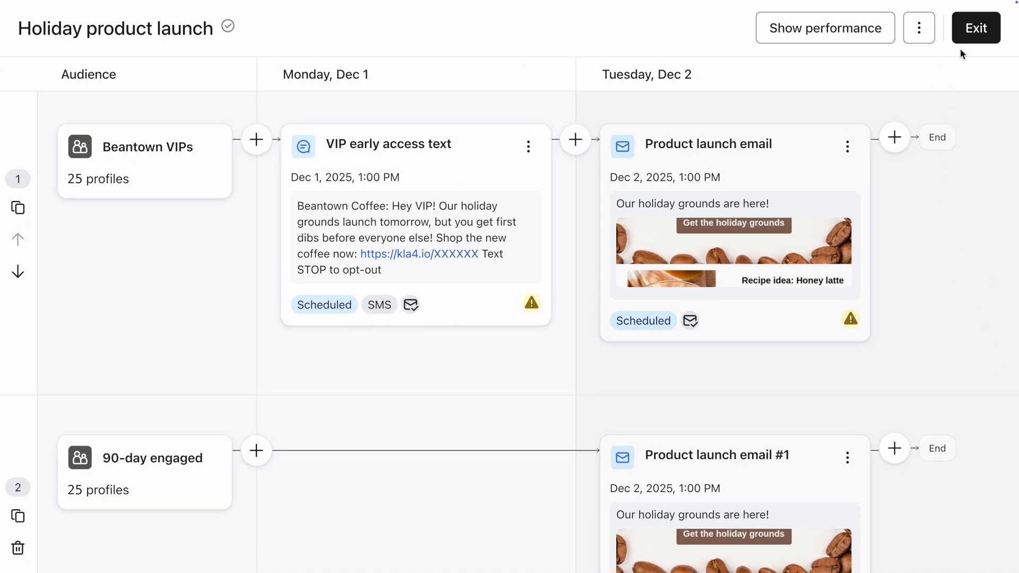
{"action": "left_click", "coordinate": [976, 29]}
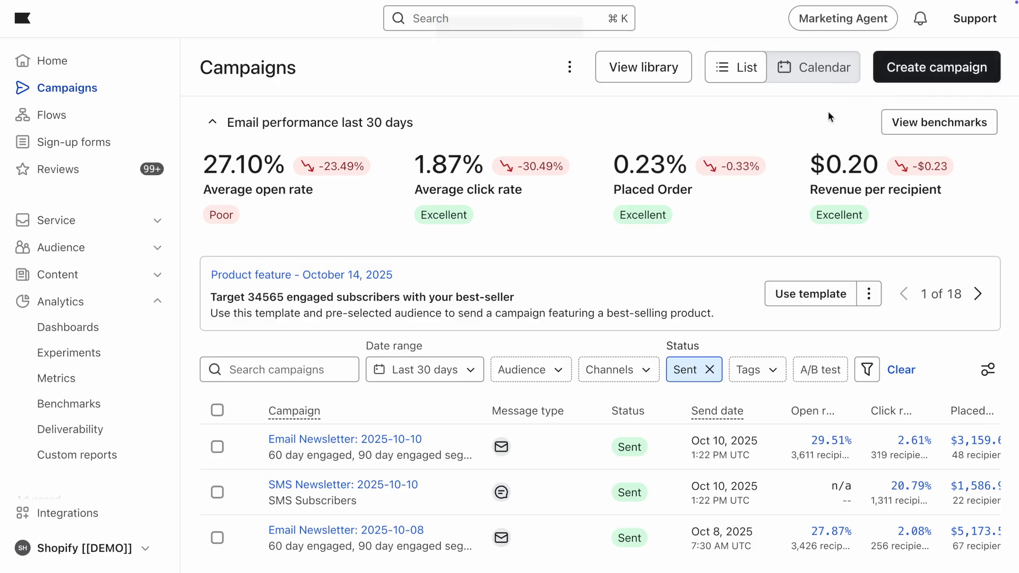
{"action": "scroll", "coordinate": [613, 461], "scroll_direction": "down", "scroll_amount": 4}
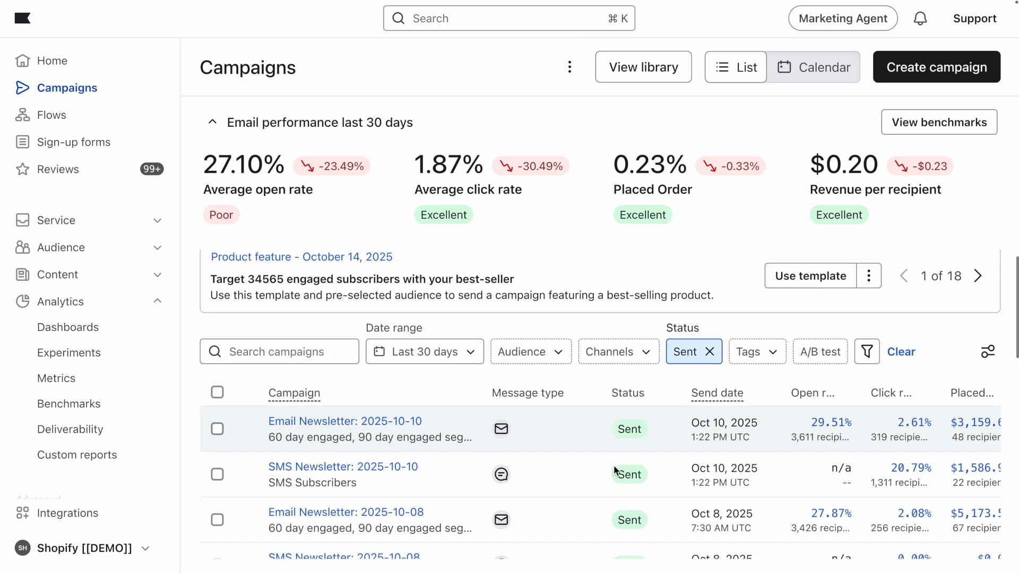
{"action": "scroll", "coordinate": [614, 469], "scroll_direction": "down", "scroll_amount": 5}
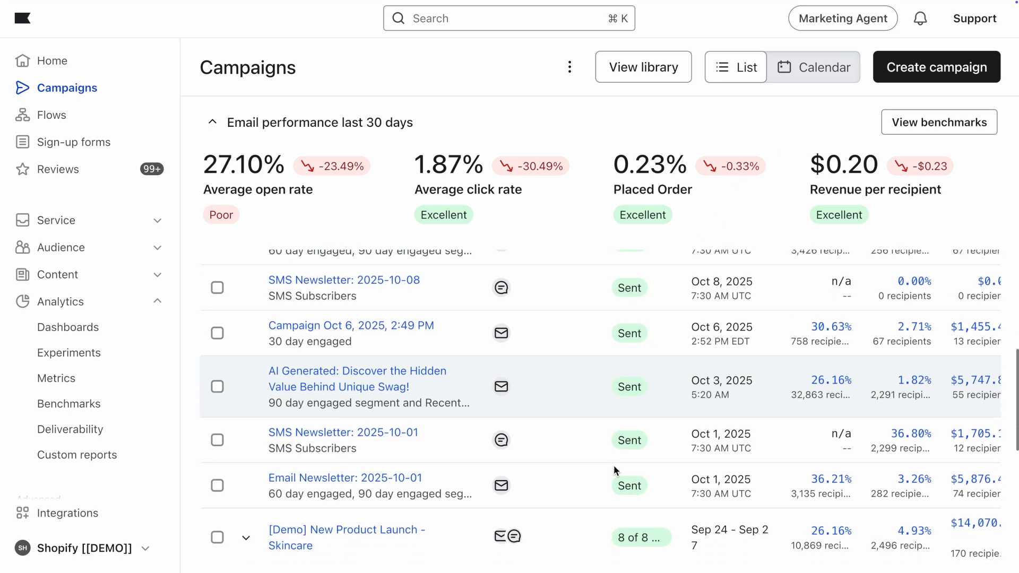
{"action": "scroll", "coordinate": [612, 434], "scroll_direction": "right", "scroll_amount": 2}
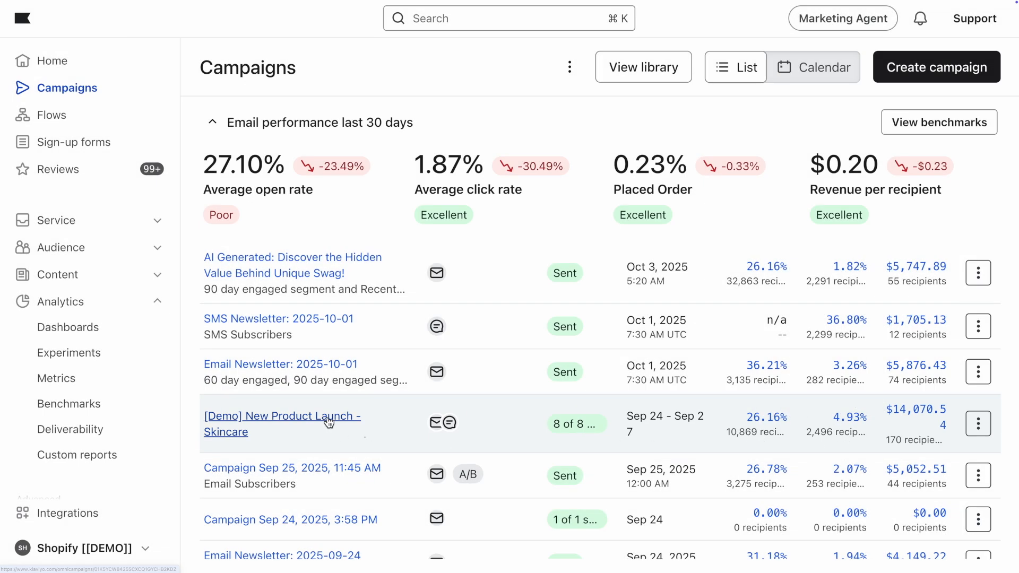
{"action": "left_click", "coordinate": [327, 418]}
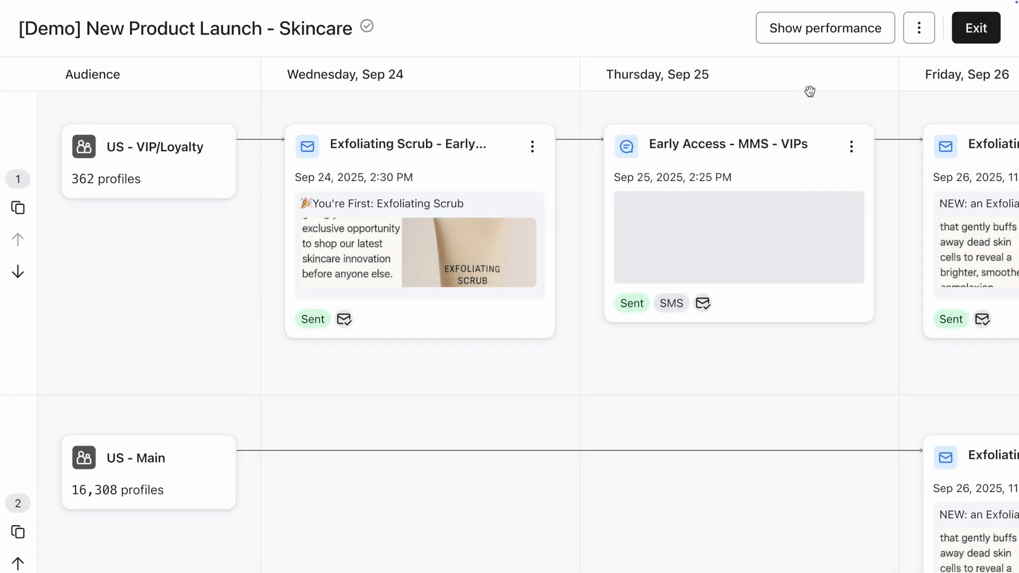
Step: Show the performance metrics on the skincare campaign and examine them for each message across the send dates
{"action": "left_click", "coordinate": [814, 45]}
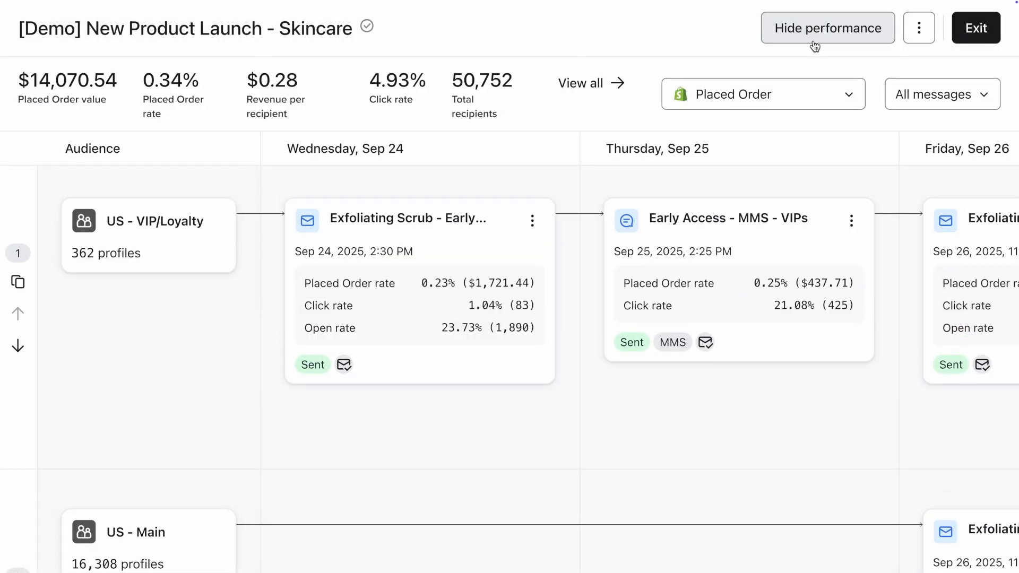
{"action": "scroll", "coordinate": [834, 391], "scroll_direction": "right", "scroll_amount": 3}
{"action": "scroll", "coordinate": [835, 391], "scroll_direction": "right", "scroll_amount": 5}
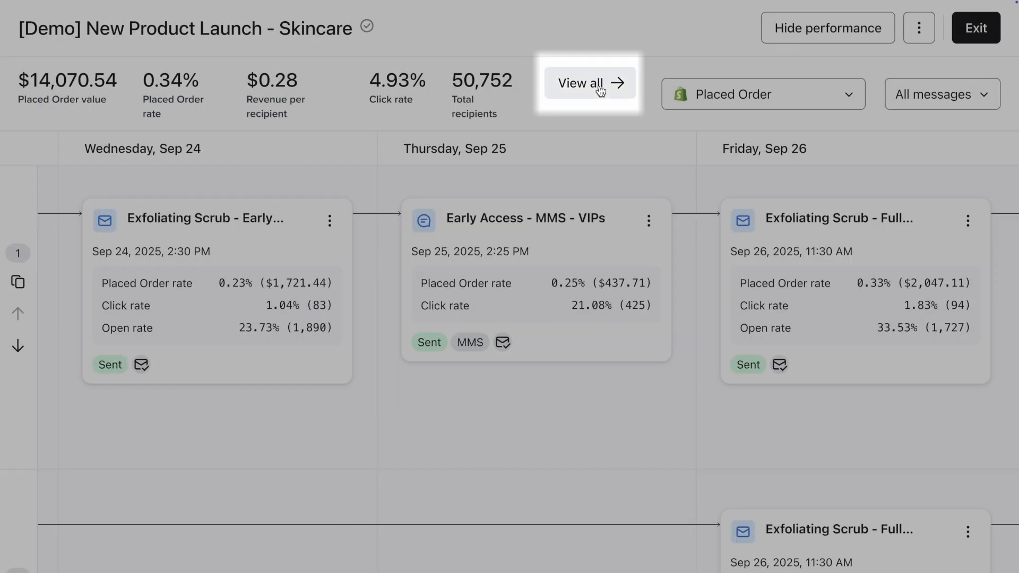
Step: Open the skincare campaign's full performance report and examine conversion, channel engagement, deliverability and message performance
{"action": "left_click", "coordinate": [595, 85]}
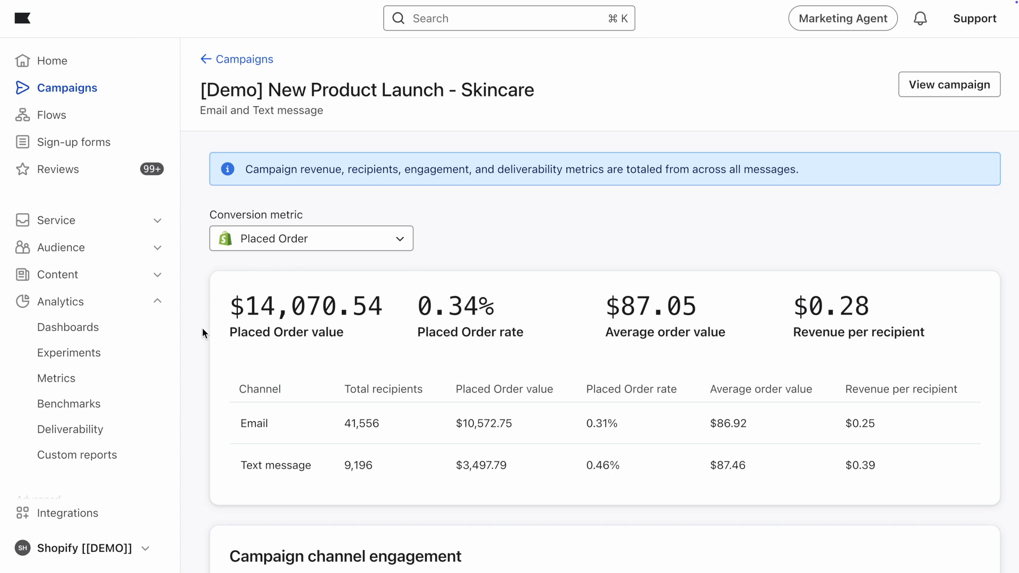
{"action": "left_click", "coordinate": [338, 240]}
{"action": "left_click", "coordinate": [339, 243]}
{"action": "scroll", "coordinate": [201, 351], "scroll_direction": "down", "scroll_amount": 5}
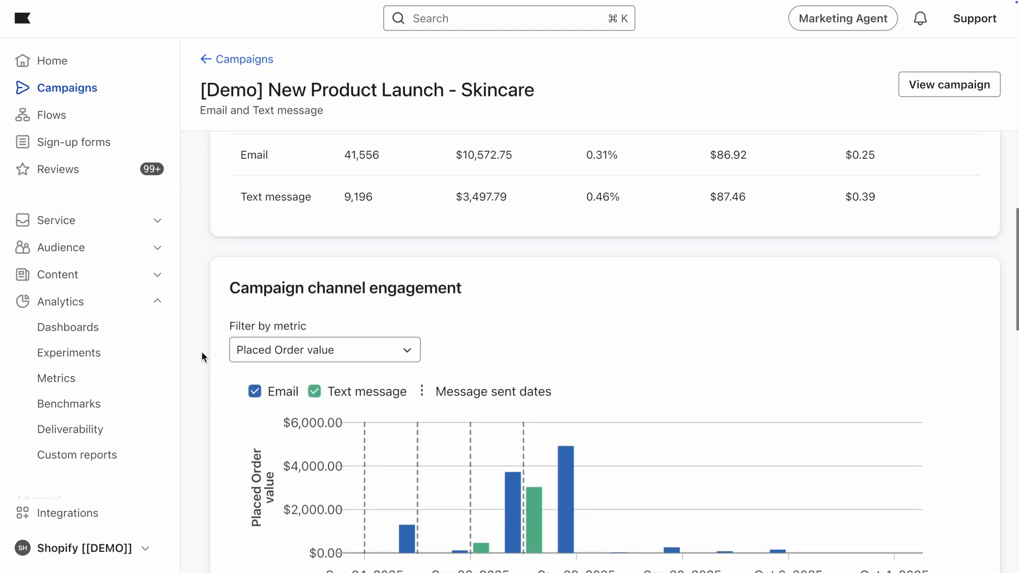
{"action": "scroll", "coordinate": [202, 351], "scroll_direction": "down", "scroll_amount": 7}
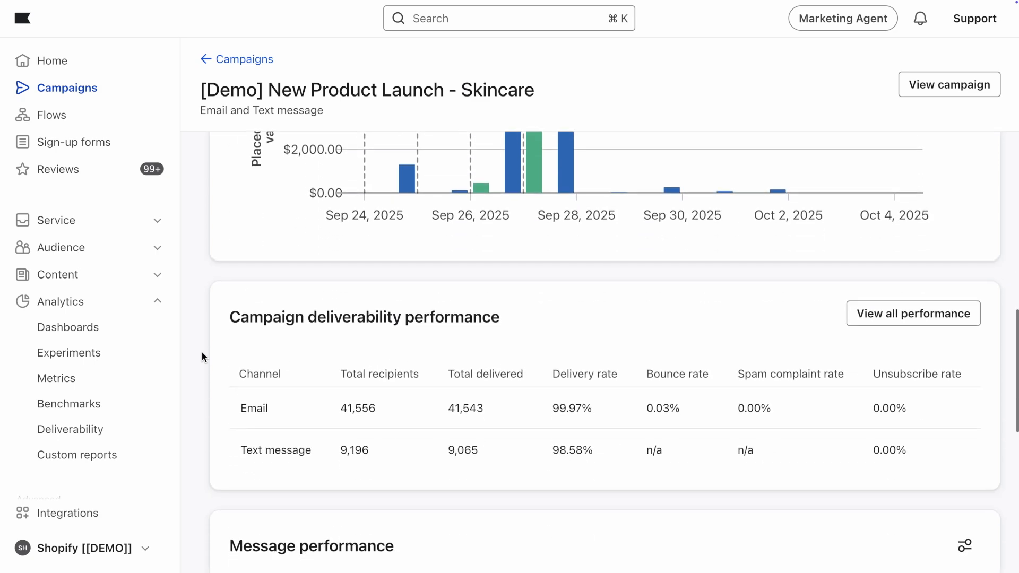
{"action": "scroll", "coordinate": [201, 351], "scroll_direction": "down", "scroll_amount": 7}
{"action": "scroll", "coordinate": [202, 351], "scroll_direction": "down", "scroll_amount": 1}
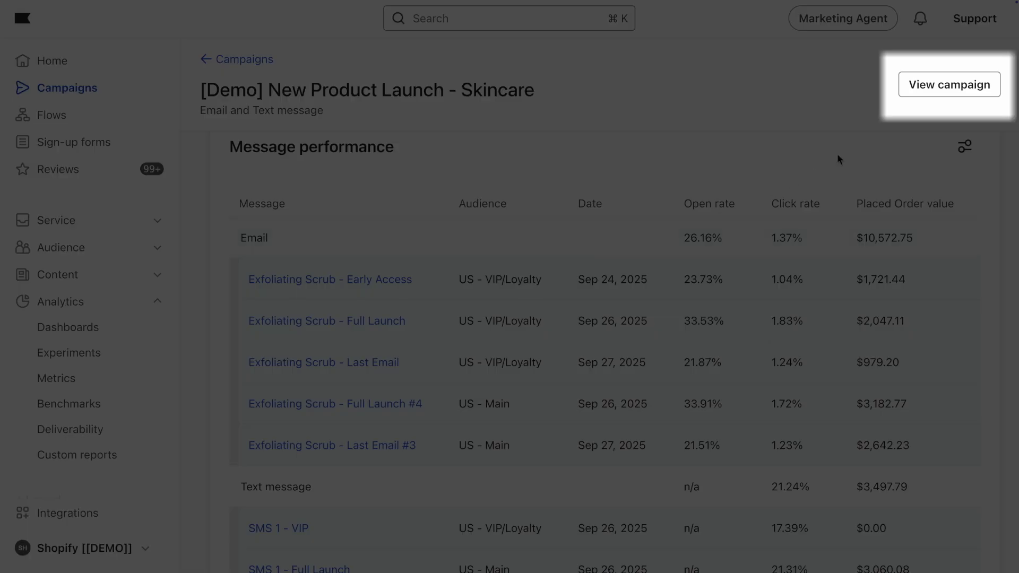
Step: Return to the campaign canvas, show performance again, and look through the conversion metric and message channel filter options
{"action": "left_click", "coordinate": [923, 92]}
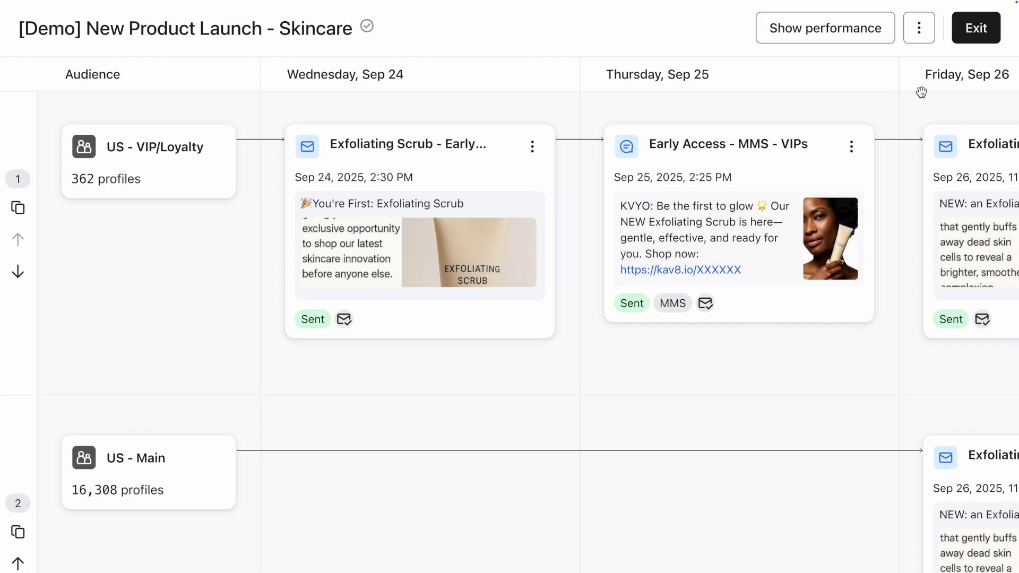
{"action": "left_click", "coordinate": [866, 42]}
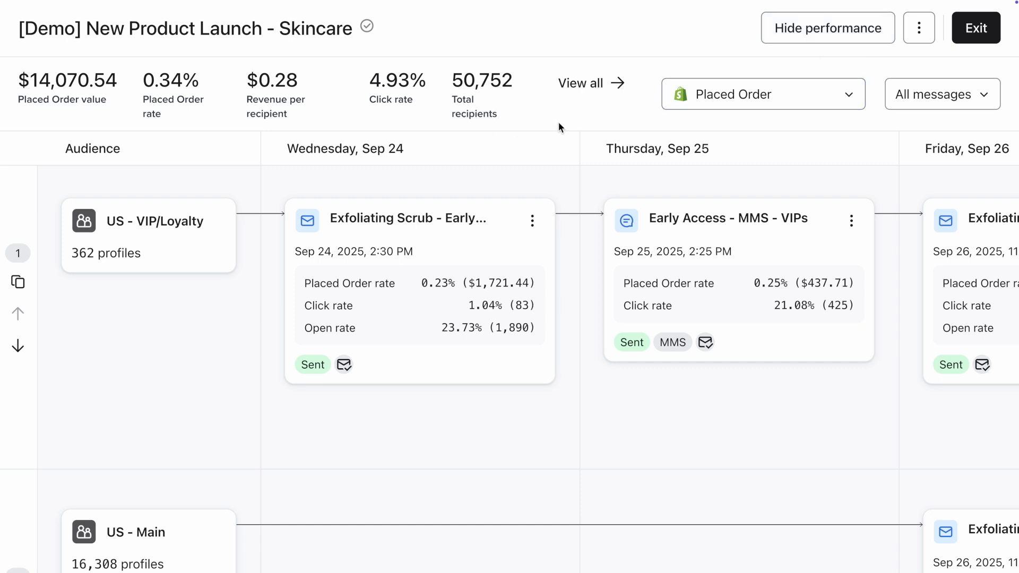
{"action": "left_click", "coordinate": [849, 96]}
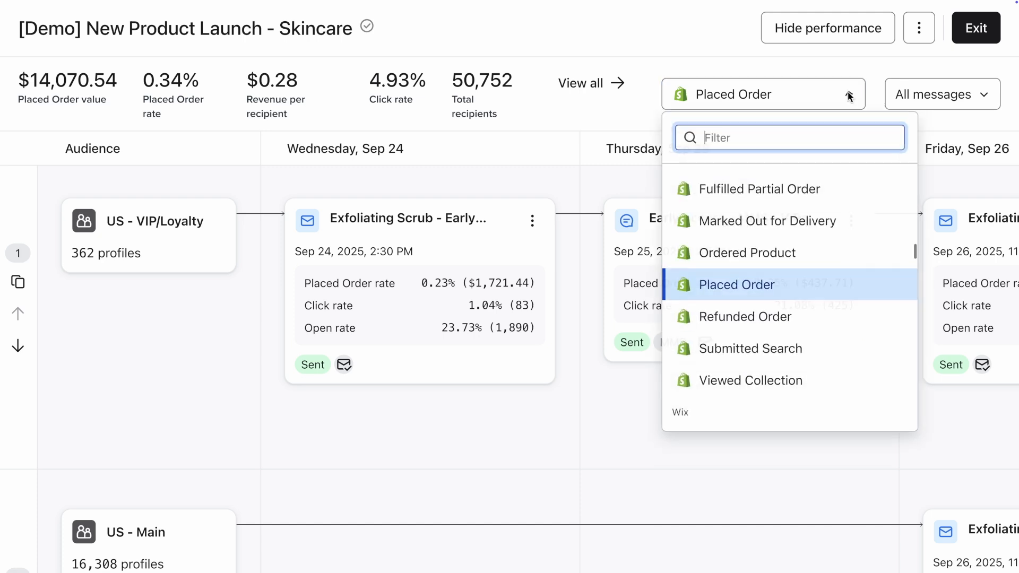
{"action": "left_click", "coordinate": [990, 96]}
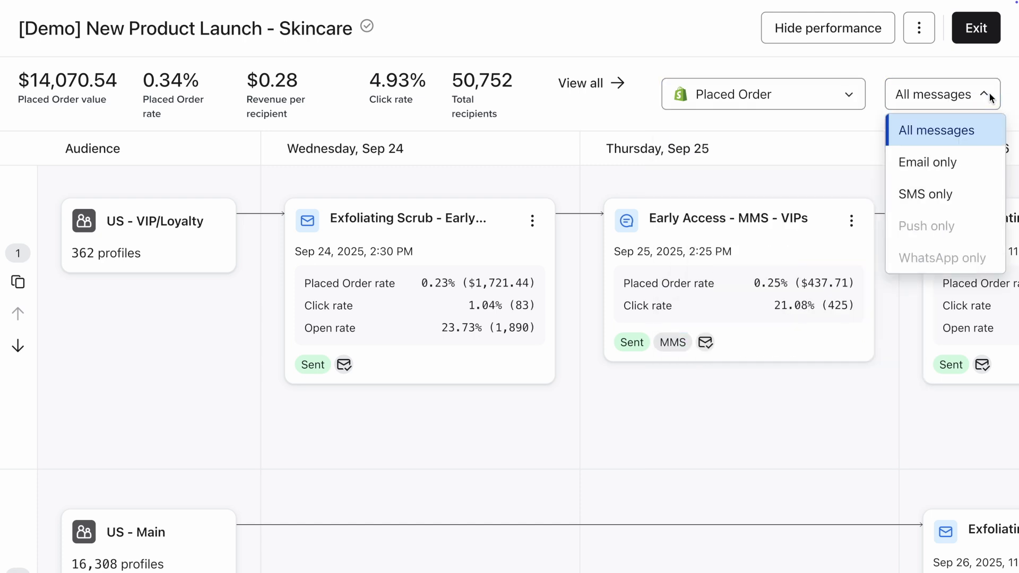
Step: Exit the skincare campaign and expand "[Demo] New Product Launch - Skincare" in the campaign list to show its individual messages
{"action": "left_click", "coordinate": [977, 42]}
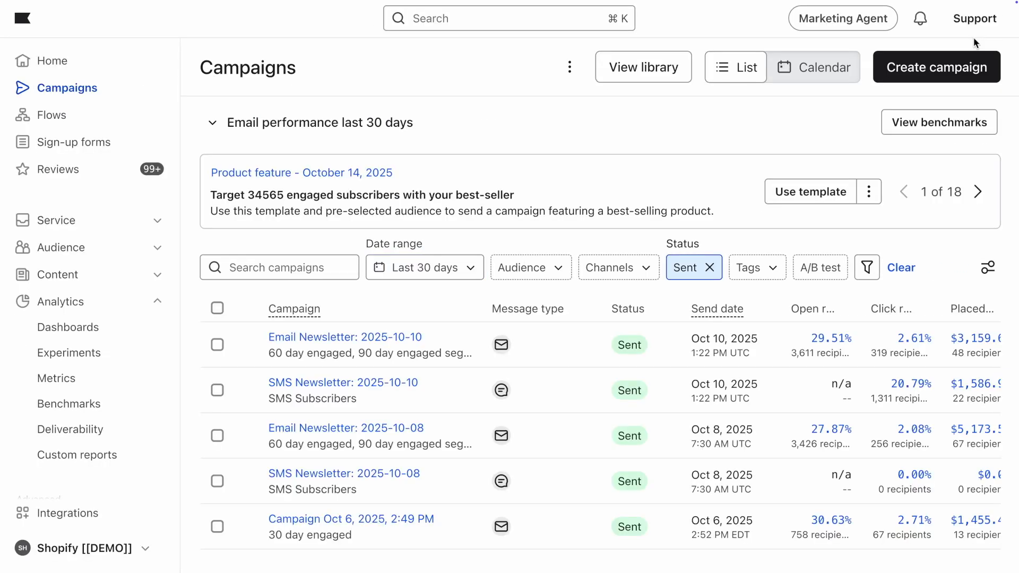
{"action": "scroll", "coordinate": [777, 393], "scroll_direction": "down", "scroll_amount": 6}
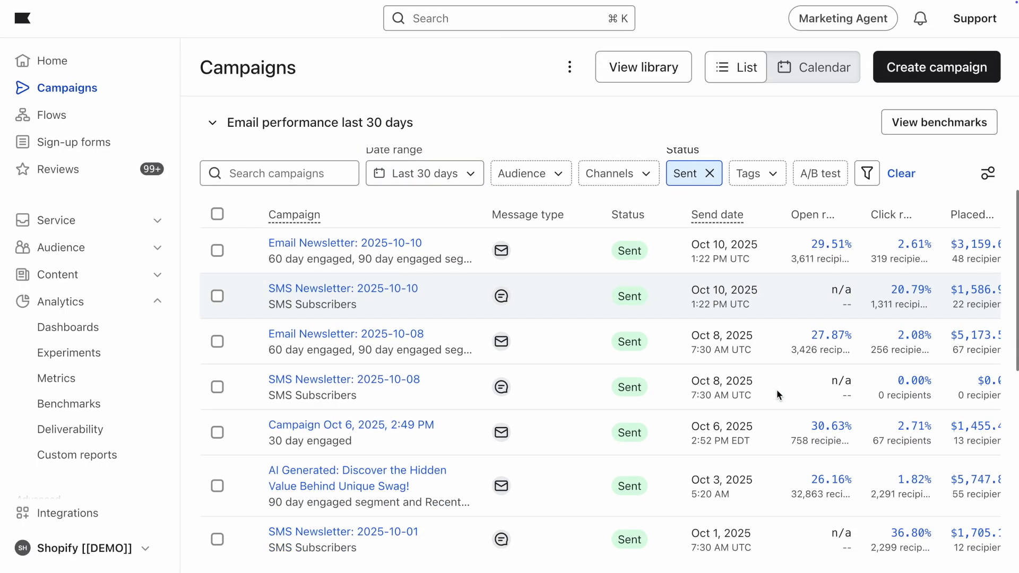
{"action": "scroll", "coordinate": [776, 389], "scroll_direction": "down", "scroll_amount": 1}
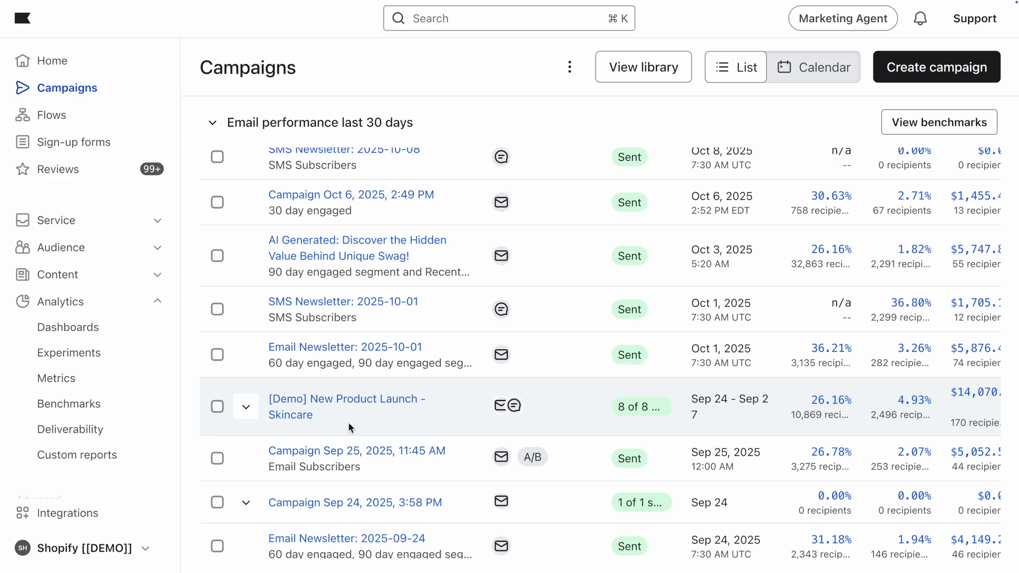
{"action": "left_click", "coordinate": [246, 407]}
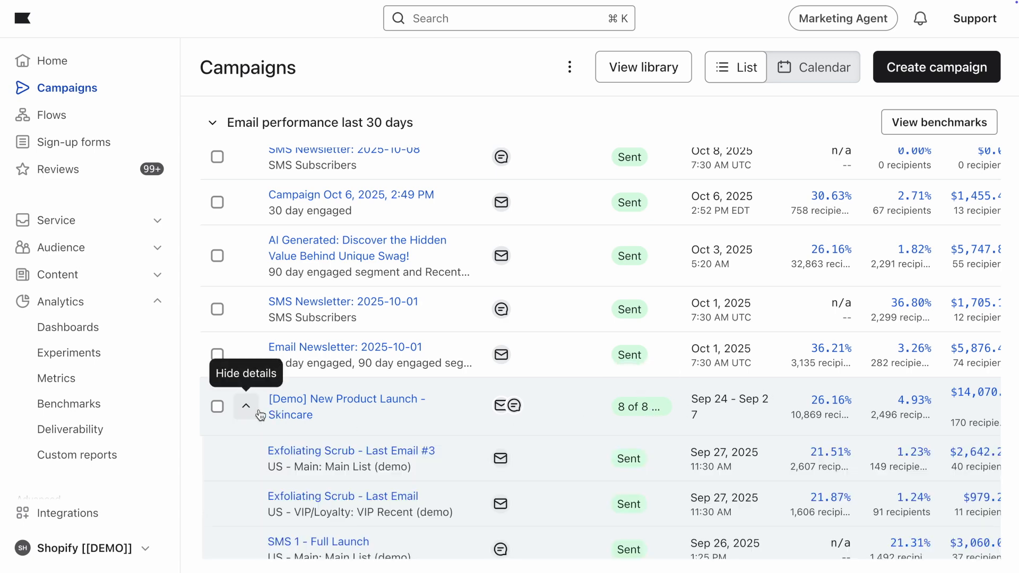
{"action": "scroll", "coordinate": [345, 426], "scroll_direction": "down", "scroll_amount": 3}
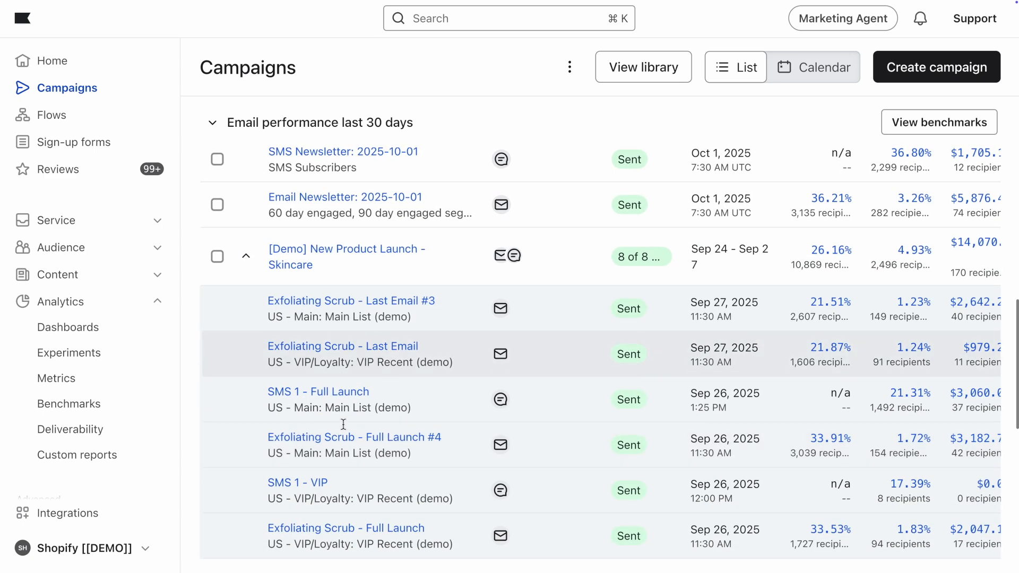
Step: Examine the click rate and placed order values of the skincare campaign's messages and open the campaign's performance report from the list
{"action": "scroll", "coordinate": [343, 424], "scroll_direction": "right", "scroll_amount": 1}
{"action": "scroll", "coordinate": [343, 424], "scroll_direction": "right", "scroll_amount": 1}
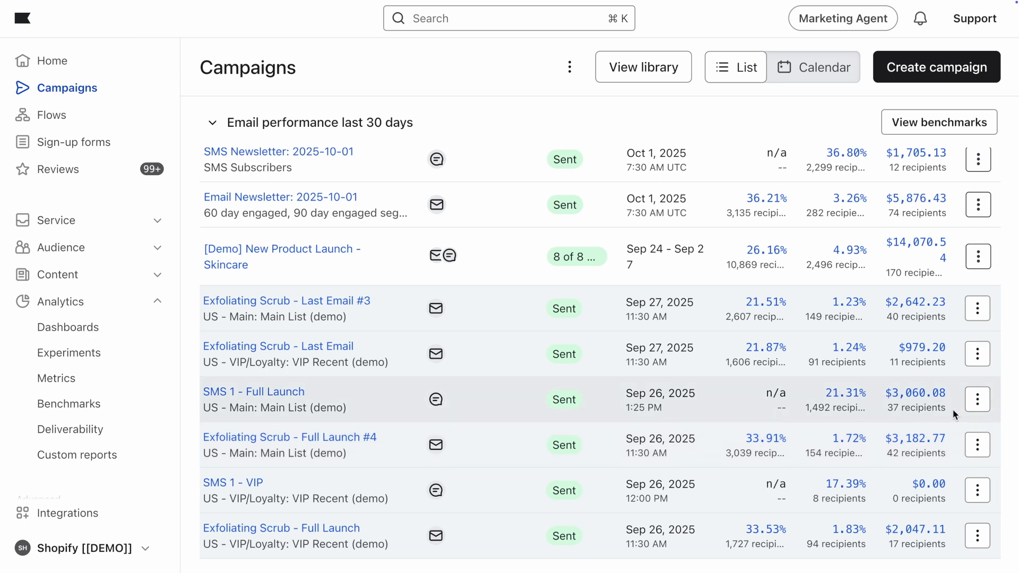
{"action": "left_click", "coordinate": [982, 259]}
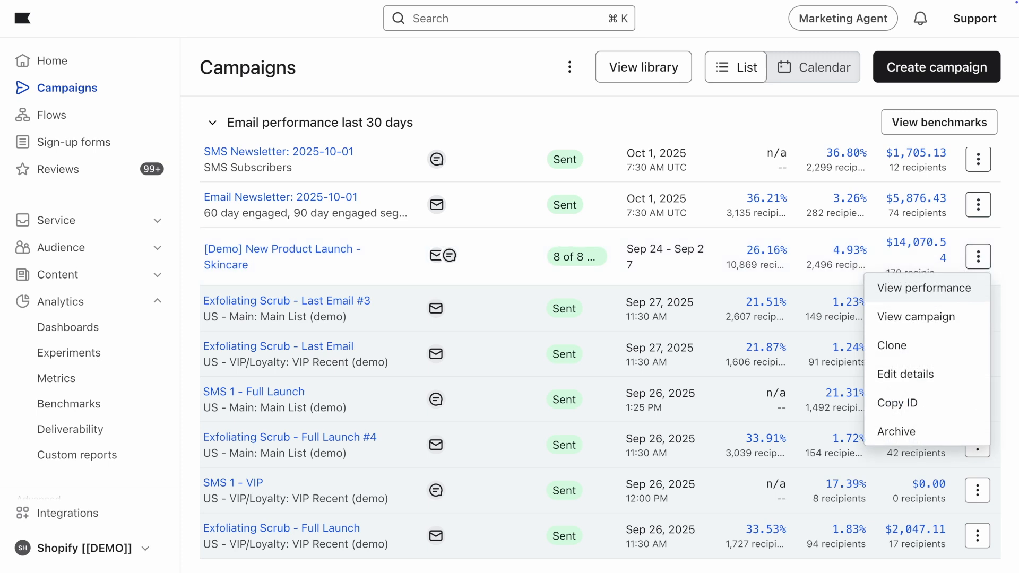
{"action": "left_click", "coordinate": [958, 293]}
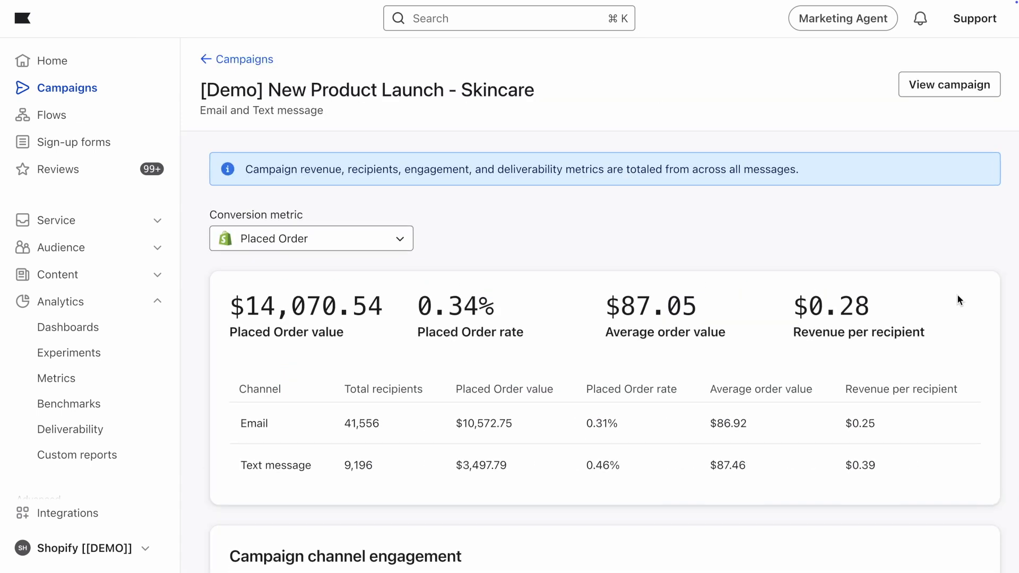